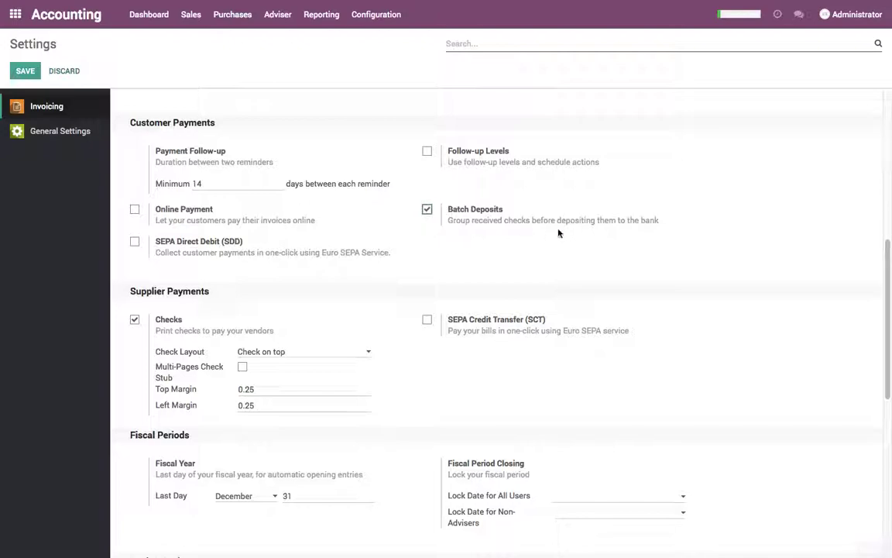
Save the accounting settings with Batch Deposits enabled and open the customer invoices list.
{"action": "left_click", "coordinate": [27, 73]}
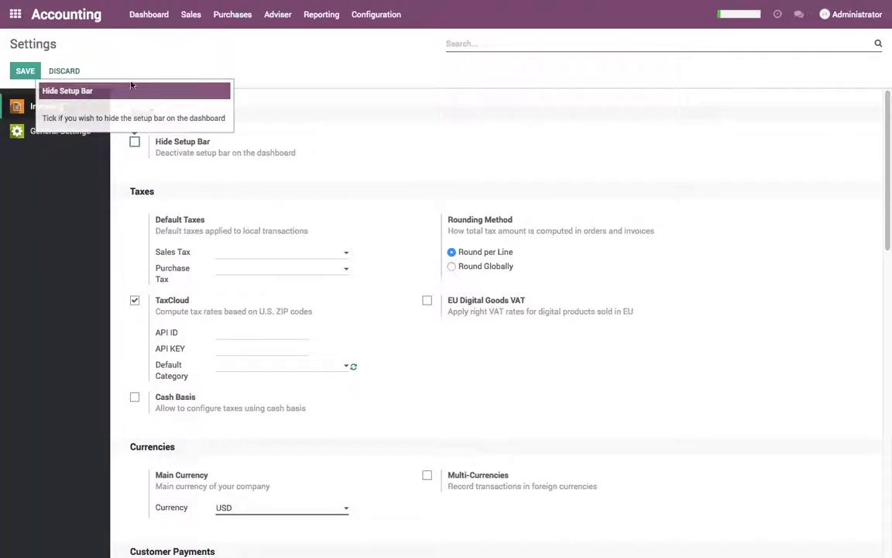
{"action": "left_click", "coordinate": [149, 15]}
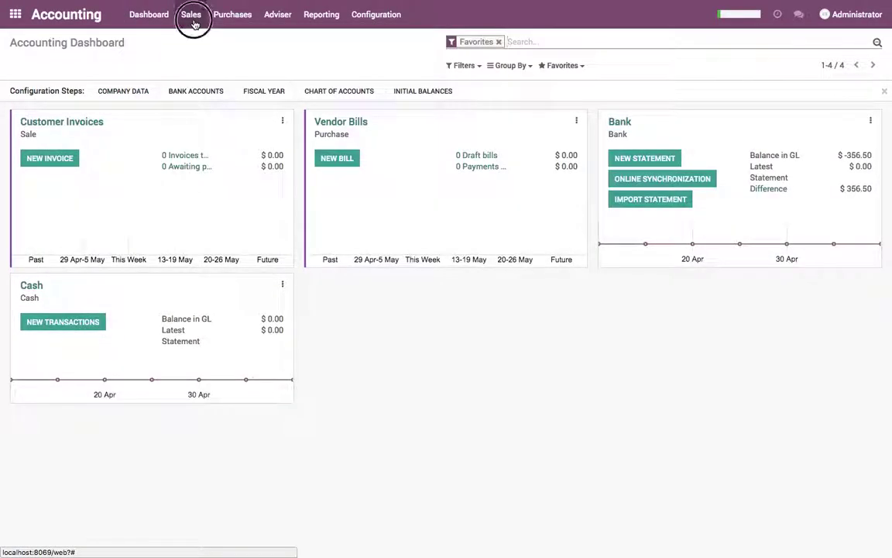
{"action": "left_click", "coordinate": [191, 15]}
{"action": "left_click", "coordinate": [113, 96]}
Create a customer invoice for Axelor with one Computer & Laptop line.
{"action": "left_click", "coordinate": [29, 66]}
{"action": "left_click", "coordinate": [248, 198]}
{"action": "left_click", "coordinate": [249, 213]}
{"action": "left_click", "coordinate": [136, 307]}
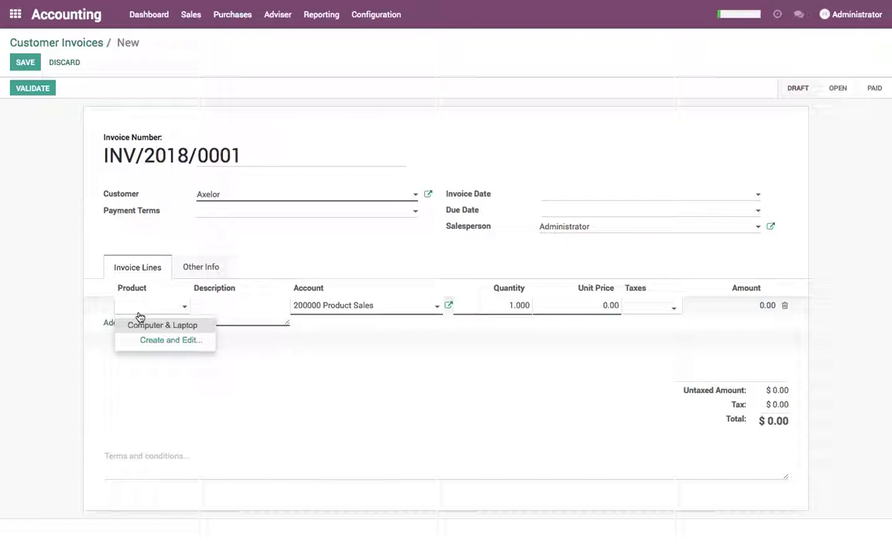
{"action": "left_click", "coordinate": [139, 325]}
{"action": "key", "text": "Tab"}
{"action": "key", "text": "Tab"}
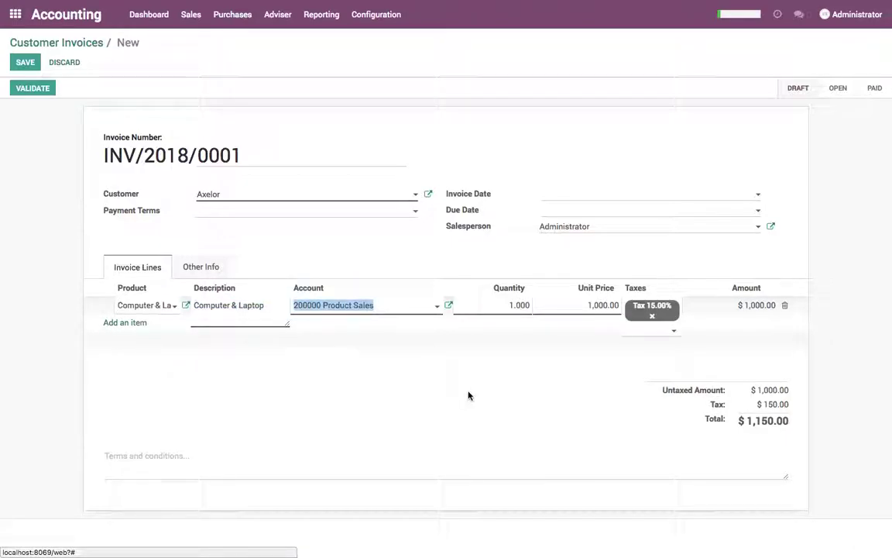
Validate the Axelor invoice and save it.
{"action": "left_click", "coordinate": [468, 396]}
{"action": "left_click", "coordinate": [43, 88]}
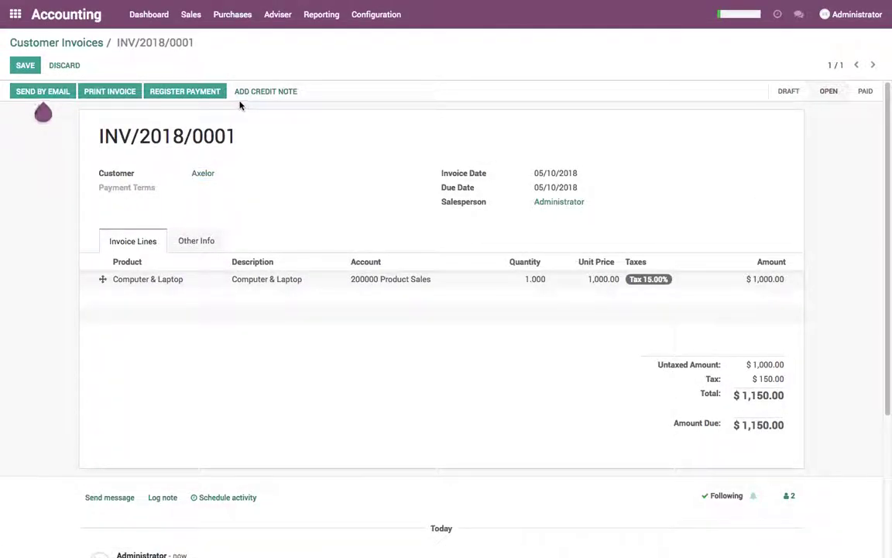
{"action": "left_click", "coordinate": [31, 67]}
Start a new customer invoice for Camptocamp SA with a Computer & Laptop line.
{"action": "left_click", "coordinate": [75, 68]}
{"action": "left_click", "coordinate": [222, 169]}
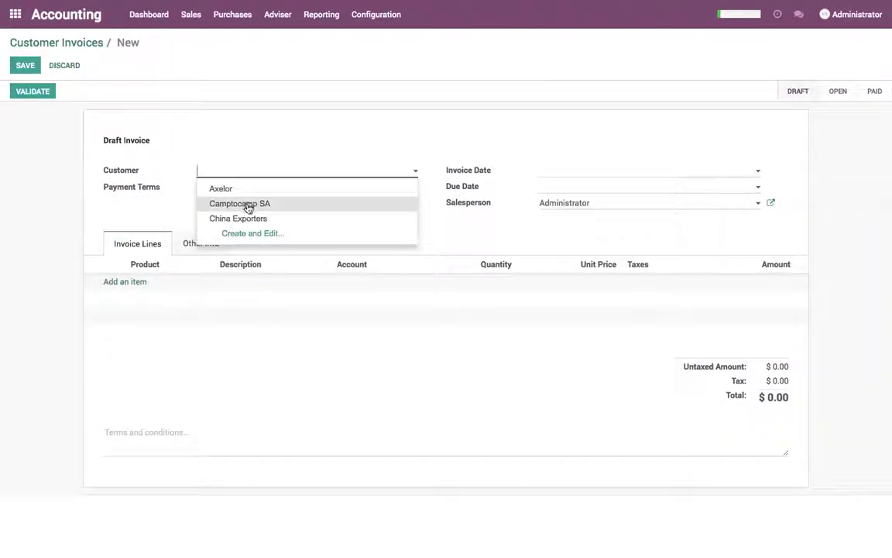
{"action": "left_click", "coordinate": [248, 205]}
{"action": "left_click", "coordinate": [144, 284]}
{"action": "left_click", "coordinate": [153, 285]}
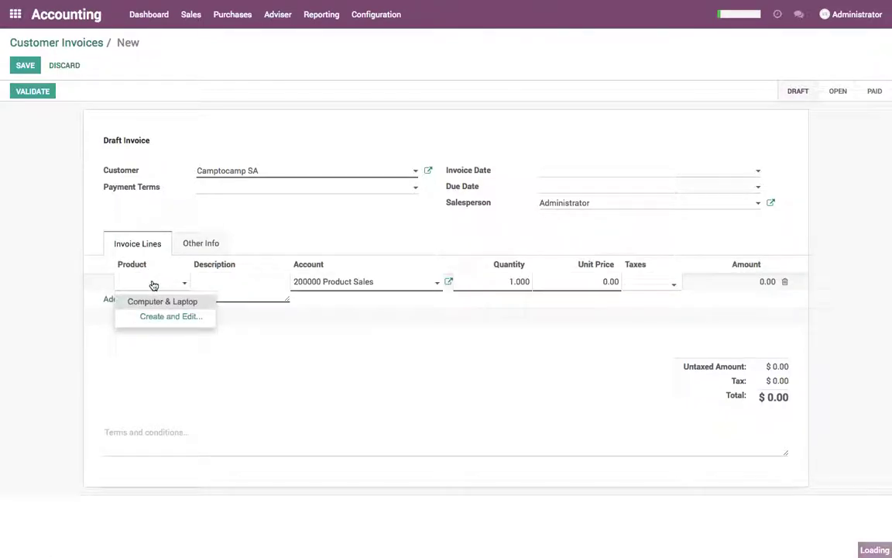
{"action": "left_click", "coordinate": [154, 302]}
Set the Computer & Laptop quantity to 2 on the Camptocamp SA invoice, then save and validate it.
{"action": "left_click", "coordinate": [519, 281]}
{"action": "key", "text": "Tab"}
{"action": "left_click", "coordinate": [404, 380]}
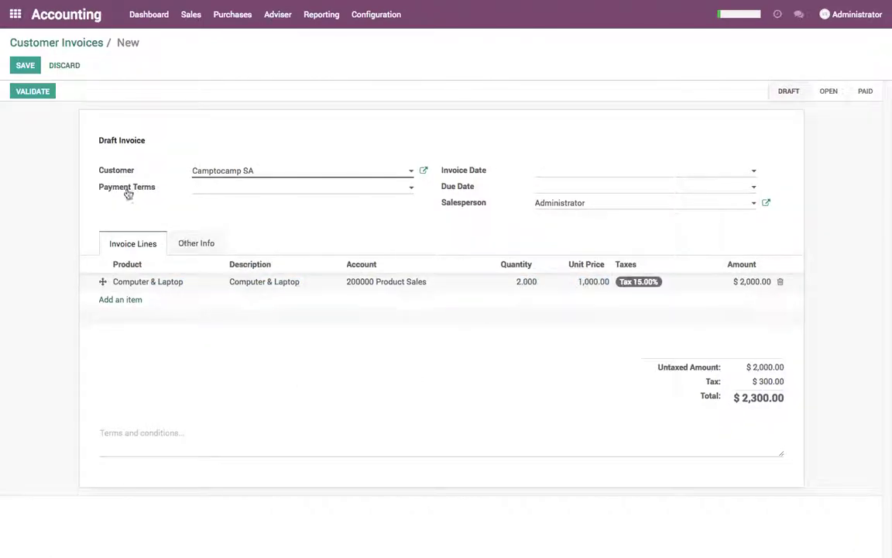
{"action": "left_click", "coordinate": [29, 68]}
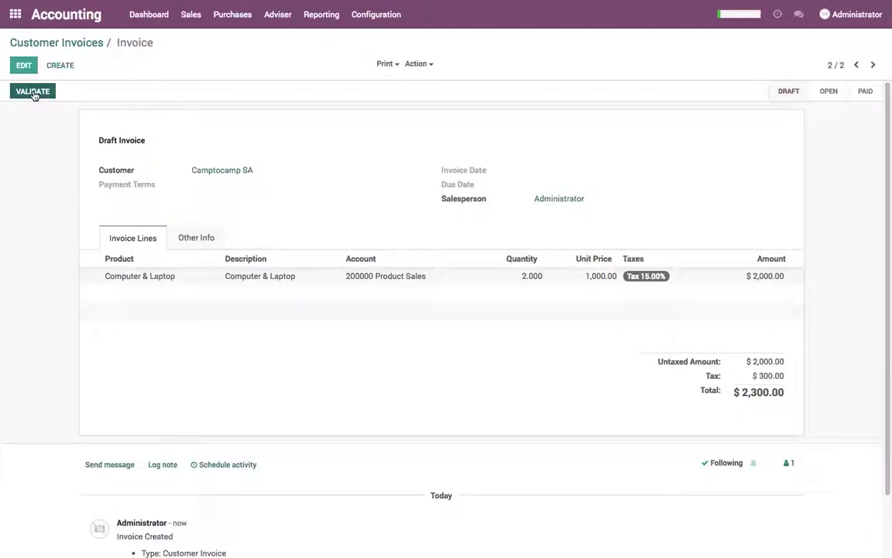
{"action": "left_click", "coordinate": [32, 92]}
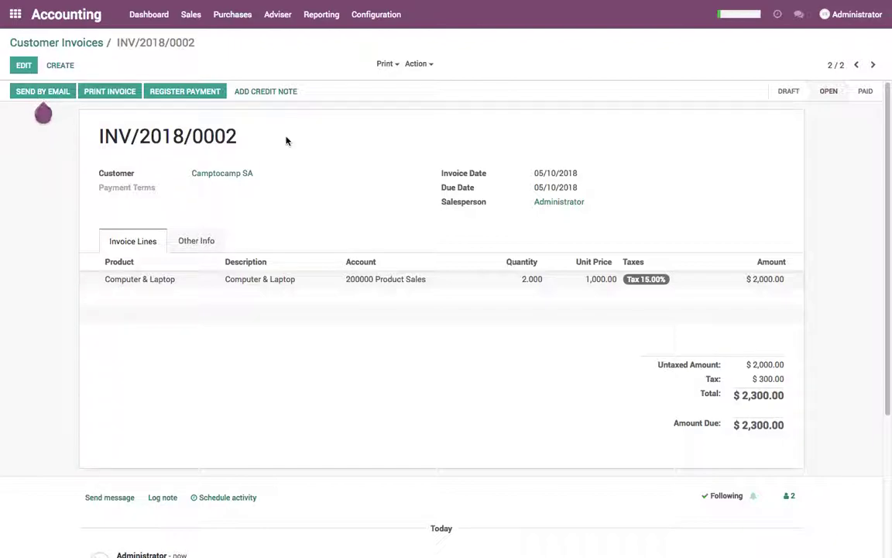
Start a new customer invoice for China Exporters with a Computer & Laptop line.
{"action": "left_click", "coordinate": [62, 67]}
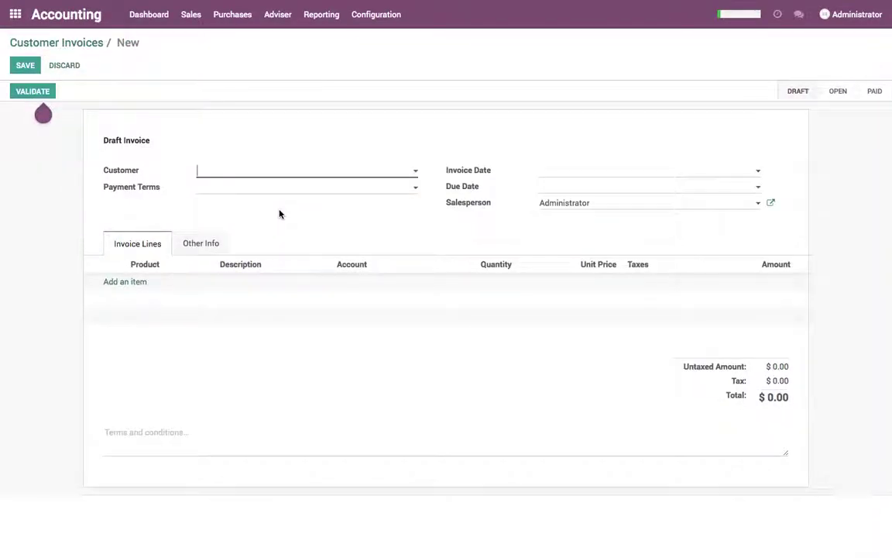
{"action": "left_click", "coordinate": [268, 173]}
{"action": "left_click", "coordinate": [261, 217]}
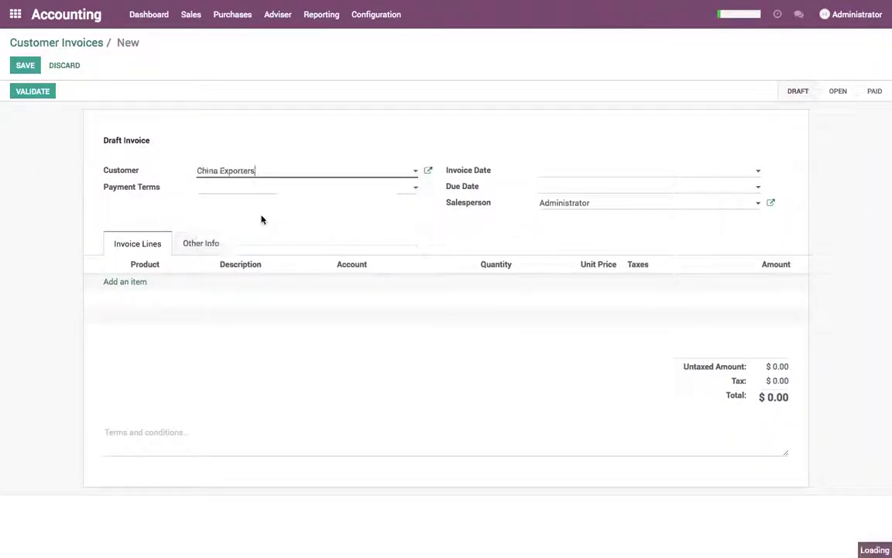
{"action": "left_click", "coordinate": [153, 285]}
{"action": "left_click", "coordinate": [158, 301]}
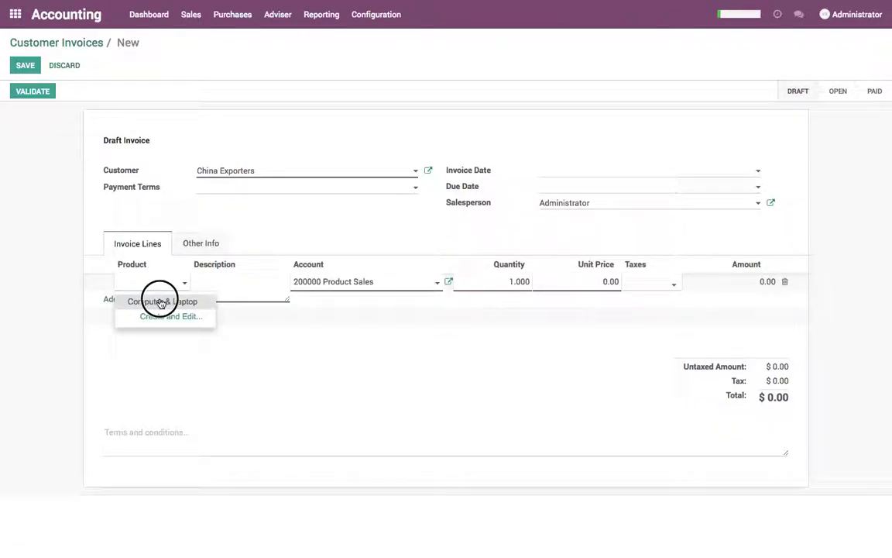
Set the Computer & Laptop quantity to 3 on the China Exporters invoice, then save and validate it.
{"action": "left_click", "coordinate": [519, 281]}
{"action": "key", "text": "Tab"}
{"action": "left_click", "coordinate": [178, 140]}
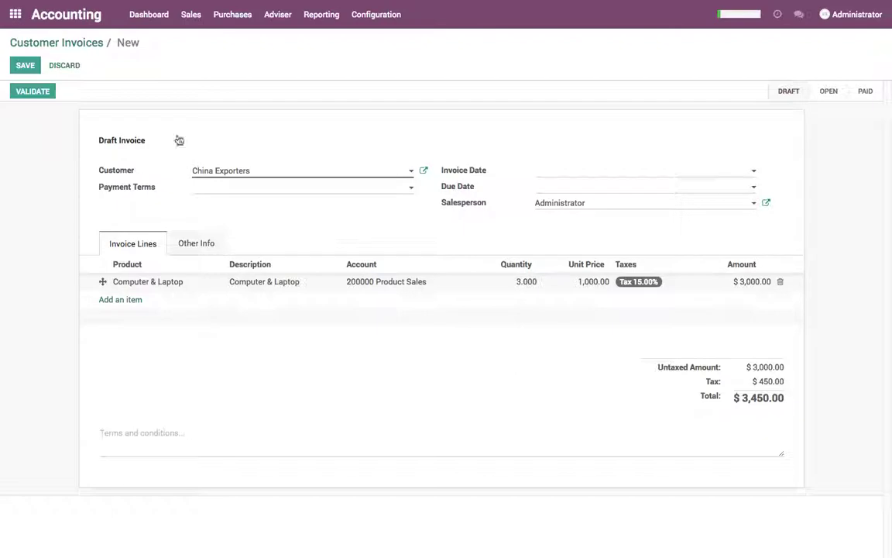
{"action": "left_click", "coordinate": [28, 67]}
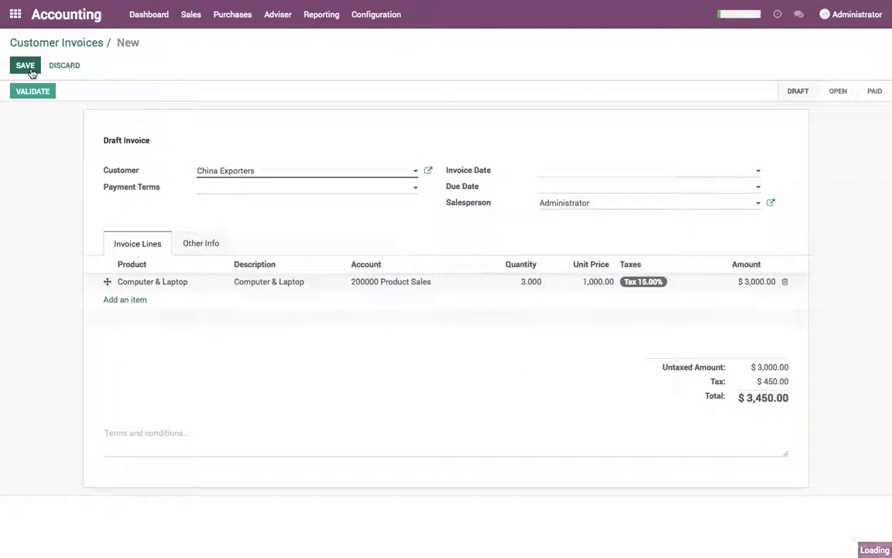
{"action": "left_click", "coordinate": [34, 93]}
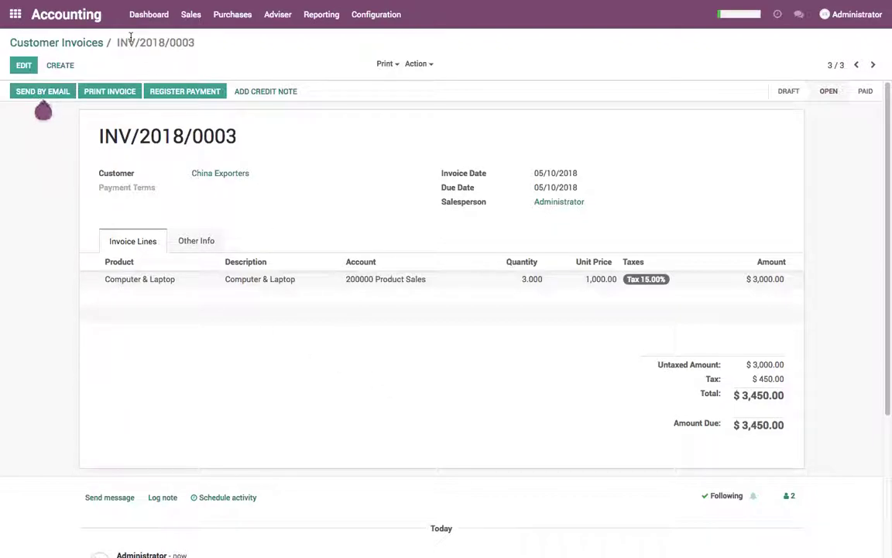
Return to the customer invoices list and open the customer Payments list in a separate browser tab.
{"action": "left_click", "coordinate": [86, 42]}
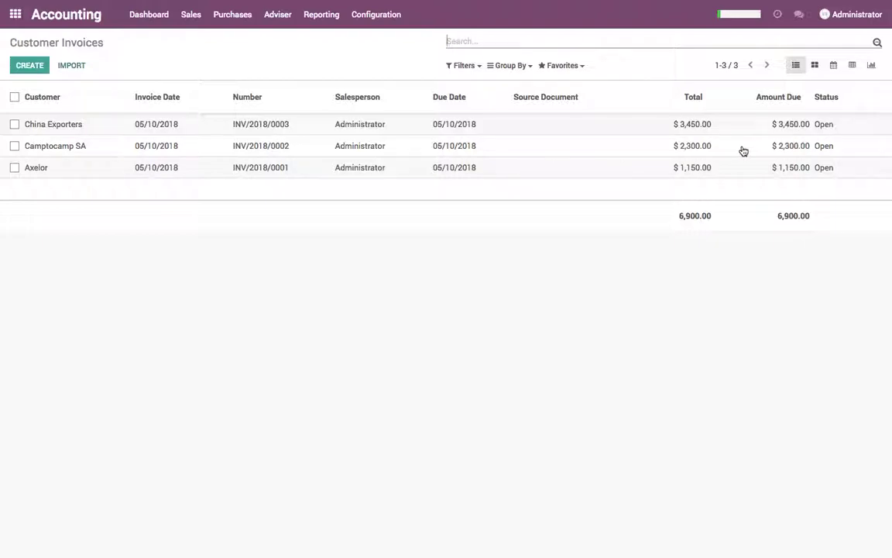
{"action": "left_click", "coordinate": [196, 17]}
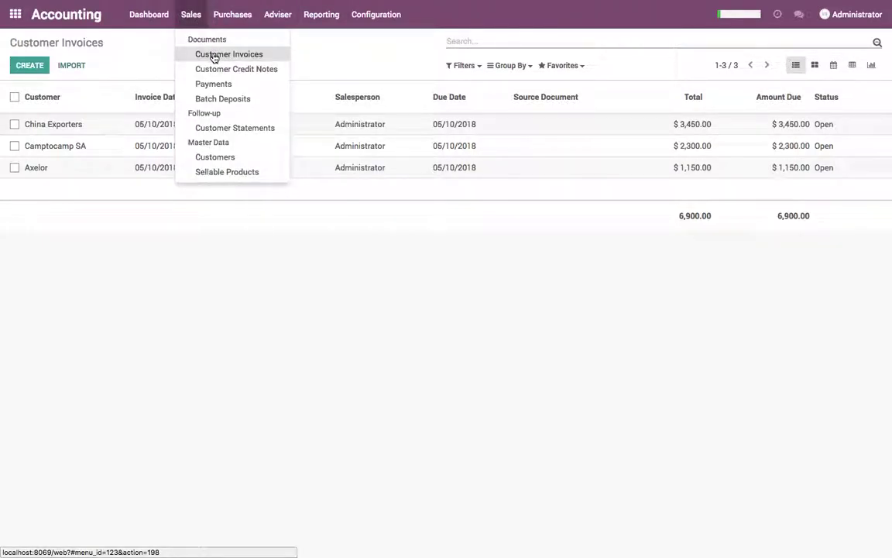
{"action": "right_click", "coordinate": [217, 86]}
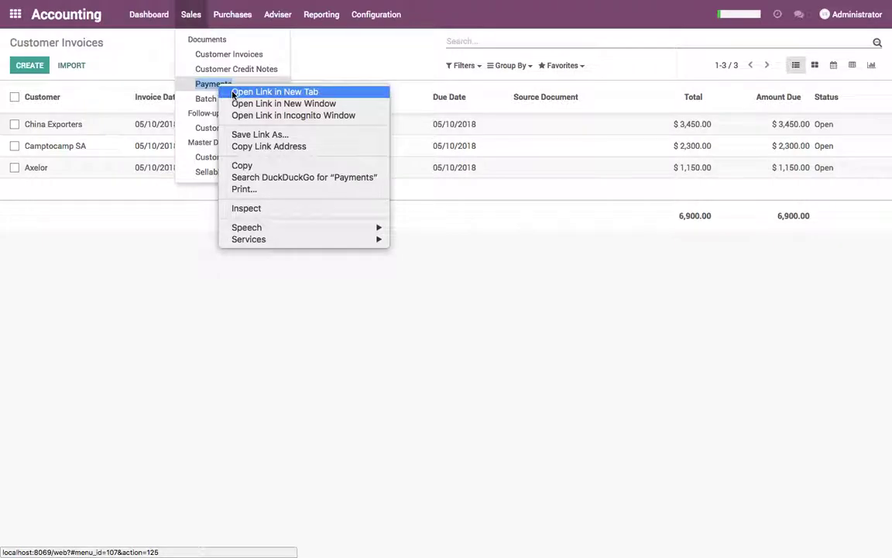
{"action": "left_click", "coordinate": [233, 90]}
{"action": "mouse_move", "coordinate": [235, 11]}
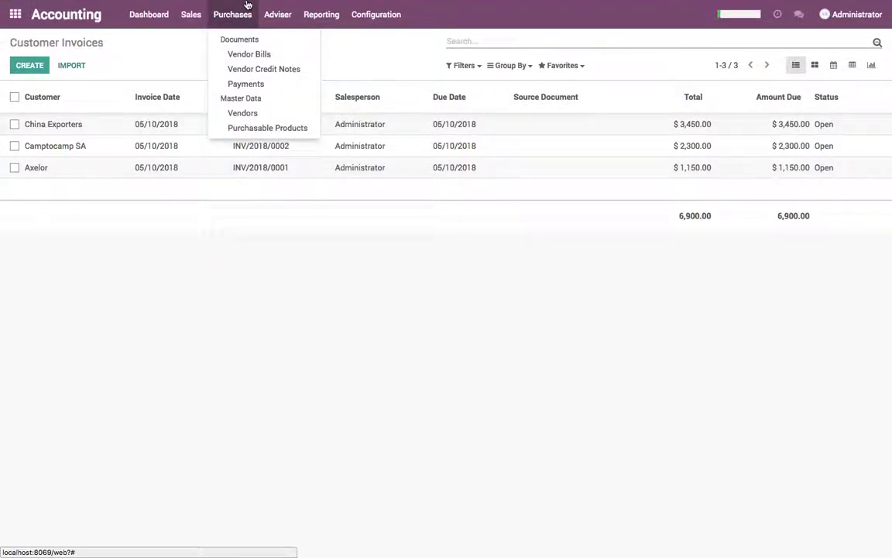
{"action": "left_click", "coordinate": [249, 28]}
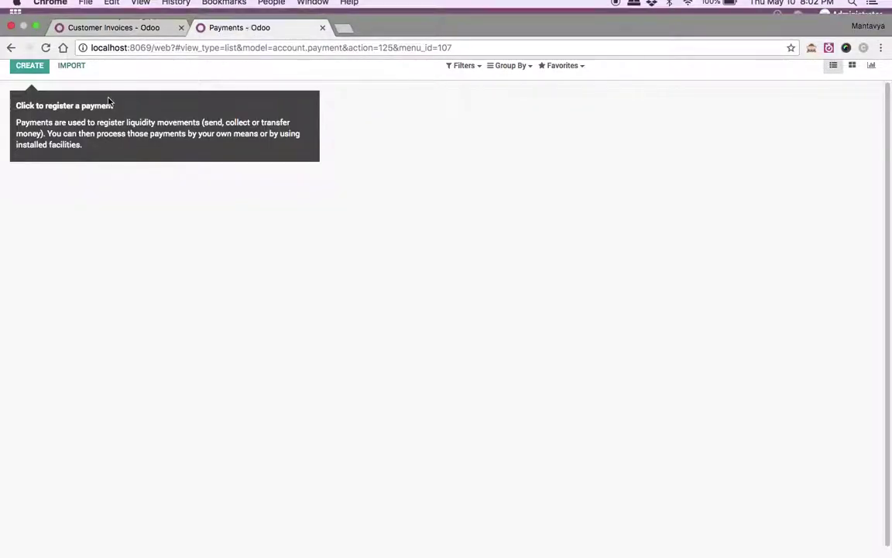
Create a received customer payment from Axelor for $1,150 using the Batch Deposit method.
{"action": "left_click", "coordinate": [29, 65]}
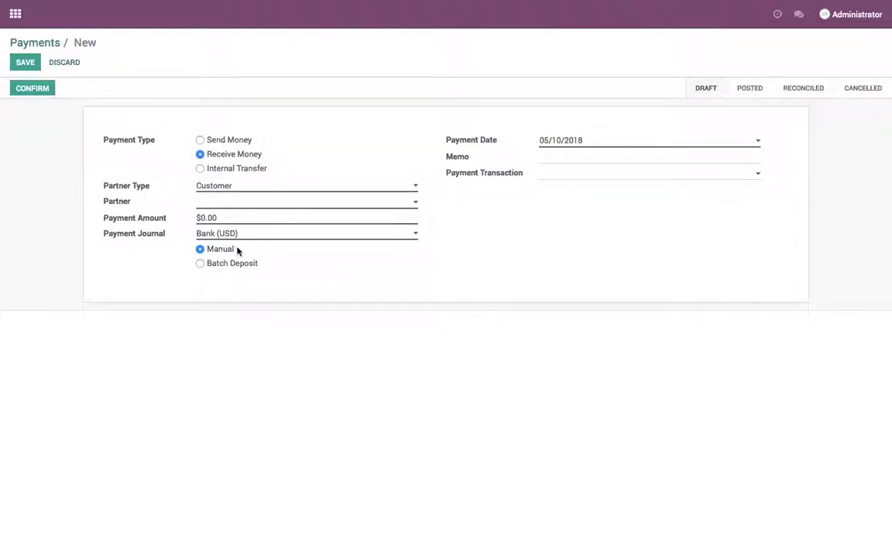
{"action": "left_click", "coordinate": [234, 203]}
{"action": "left_click", "coordinate": [233, 220]}
{"action": "left_click", "coordinate": [183, 215]}
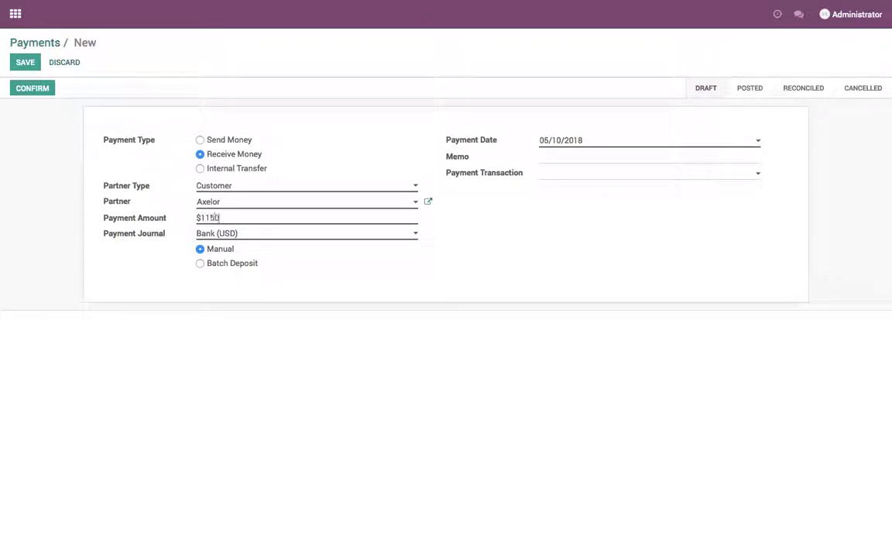
{"action": "left_click", "coordinate": [242, 266]}
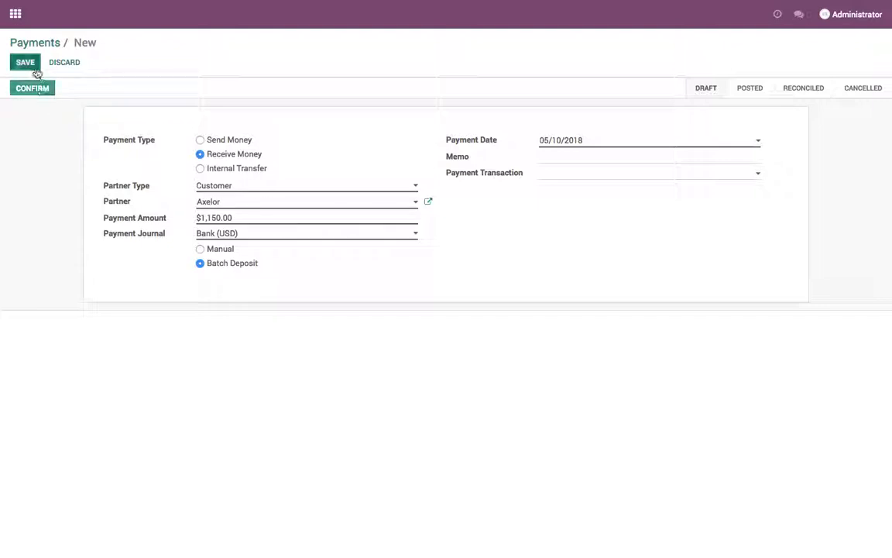
Save the Axelor payment, add the memo 918291 and confirm the payment.
{"action": "left_click", "coordinate": [26, 63]}
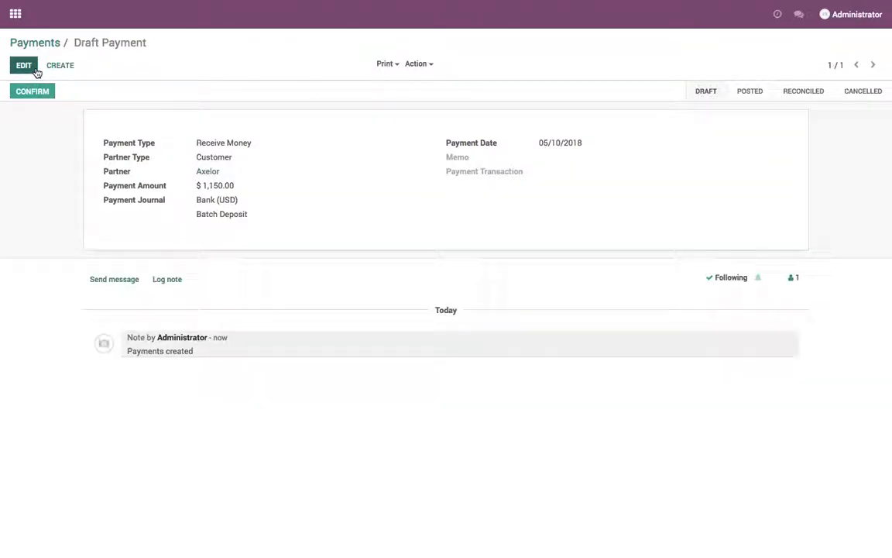
{"action": "left_click", "coordinate": [24, 66]}
{"action": "left_click", "coordinate": [556, 162]}
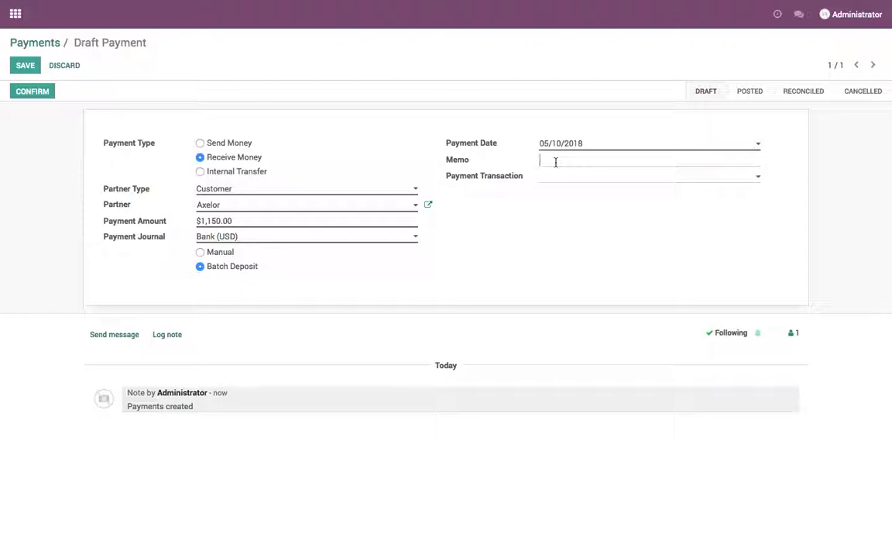
{"action": "left_click", "coordinate": [18, 65]}
{"action": "left_click", "coordinate": [34, 93]}
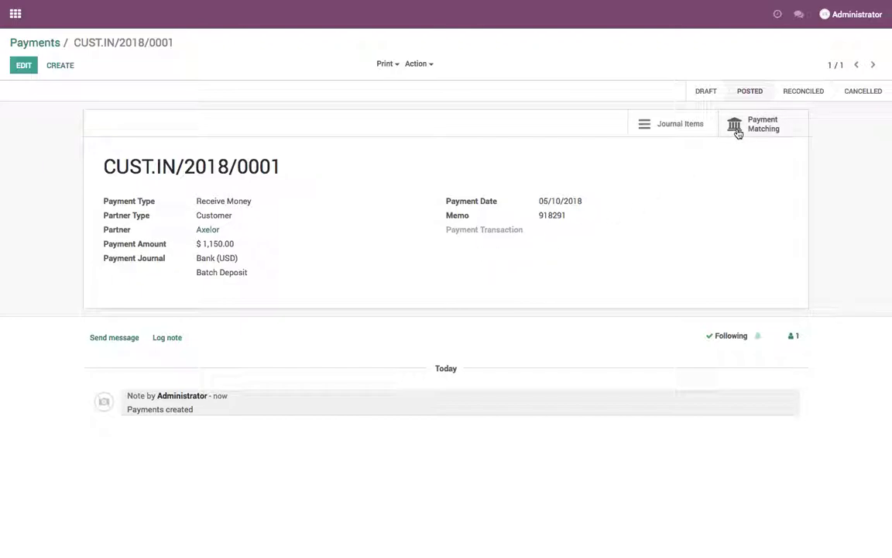
Reconcile the Axelor payment with its invoice through payment matching and return to the payments list.
{"action": "left_click", "coordinate": [739, 132]}
{"action": "left_click", "coordinate": [763, 137]}
{"action": "left_click", "coordinate": [146, 41]}
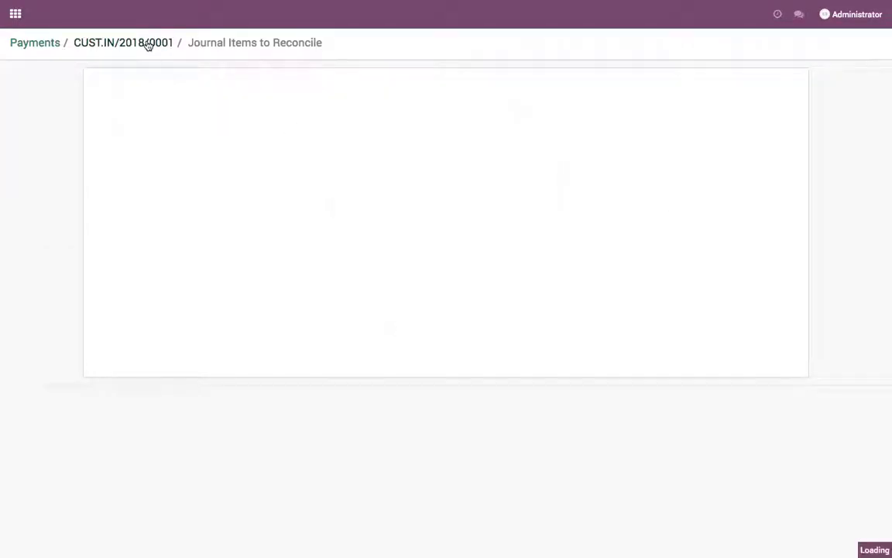
{"action": "left_click", "coordinate": [43, 43]}
Create a received customer payment from Camptocamp SA for $2,300 using the Batch Deposit method.
{"action": "left_click", "coordinate": [28, 65]}
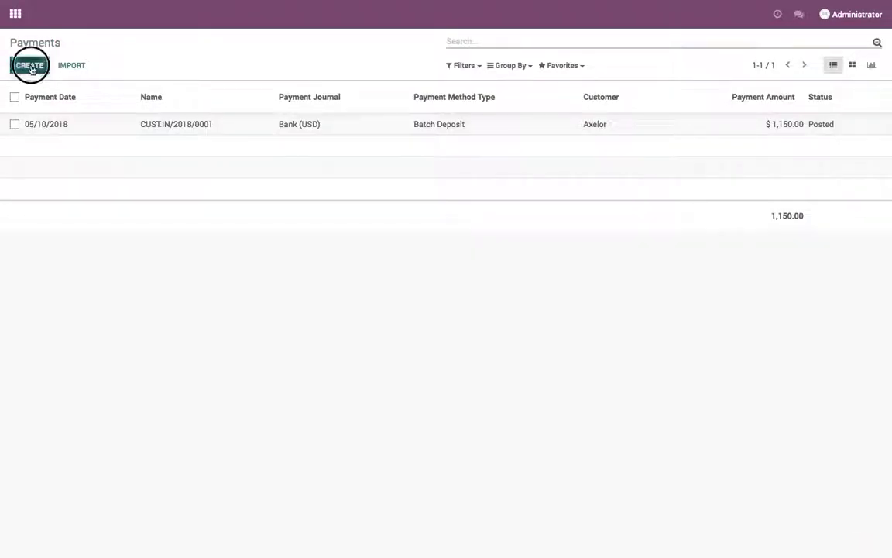
{"action": "left_click", "coordinate": [241, 202]}
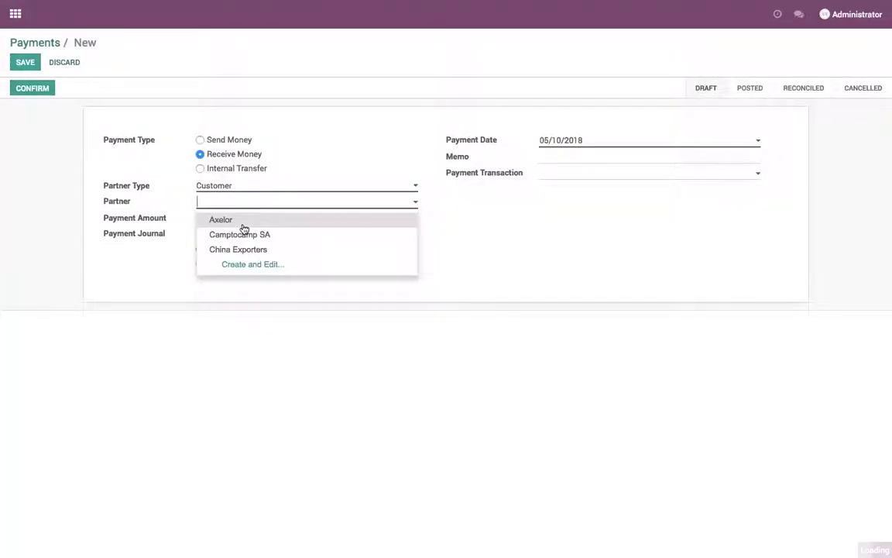
{"action": "left_click", "coordinate": [243, 233]}
{"action": "left_click", "coordinate": [241, 218]}
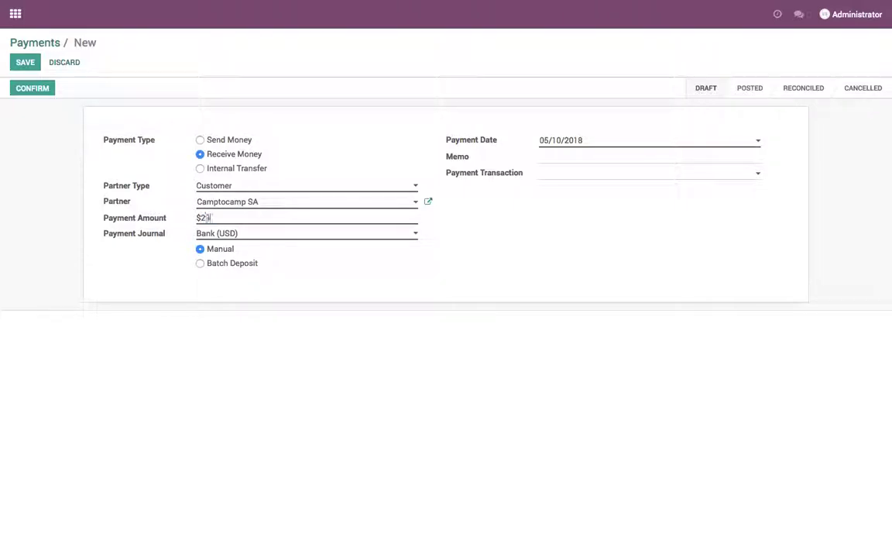
{"action": "type", "text": "2300"}
{"action": "left_click", "coordinate": [232, 263]}
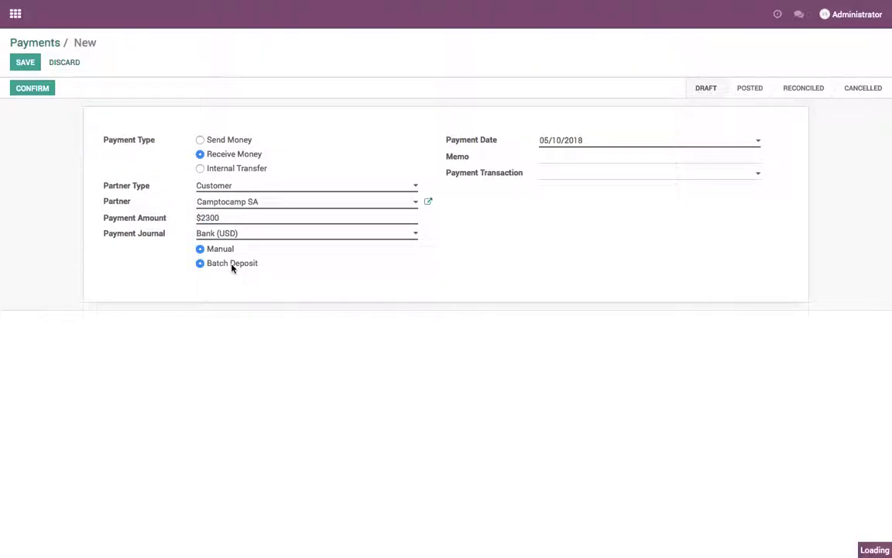
Enter the memo 918291 on the Camptocamp SA payment, then save and confirm it.
{"action": "left_click", "coordinate": [550, 156]}
{"action": "type", "text": "918291"}
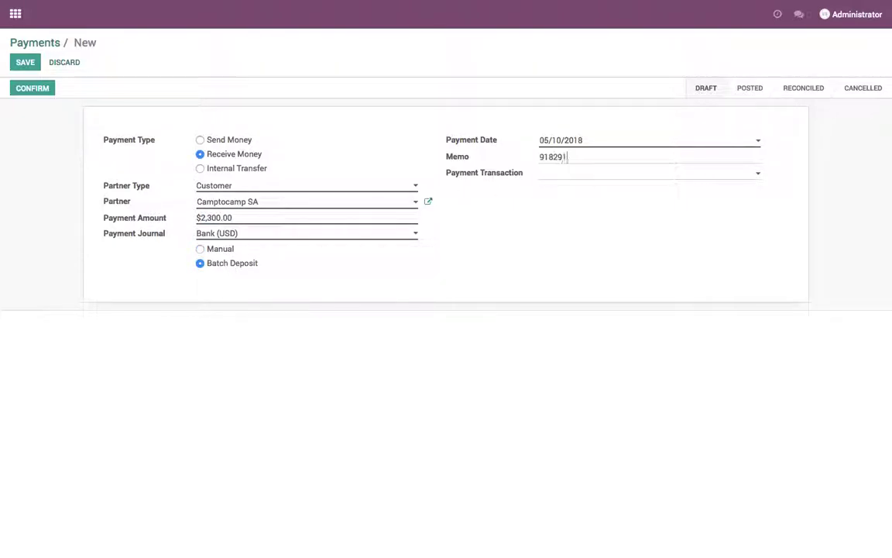
{"action": "left_click", "coordinate": [25, 62]}
{"action": "left_click", "coordinate": [33, 91]}
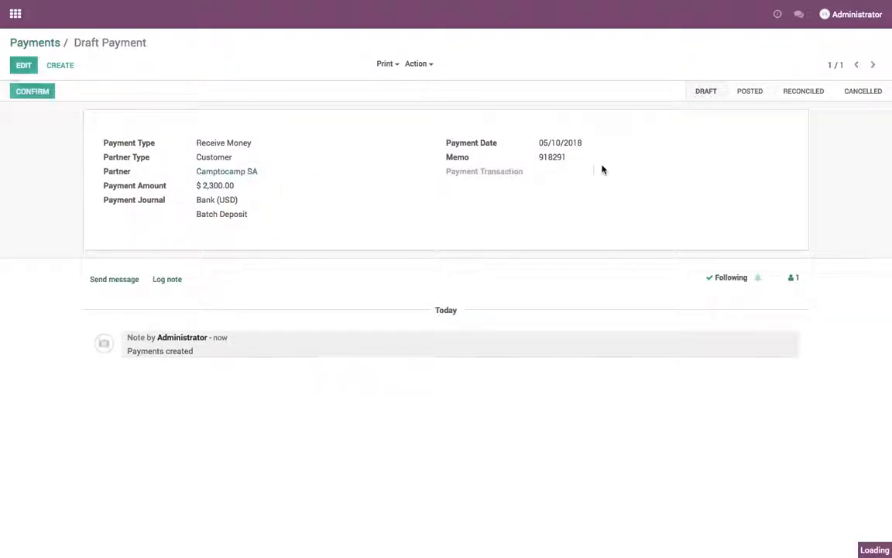
{"action": "left_click", "coordinate": [767, 124]}
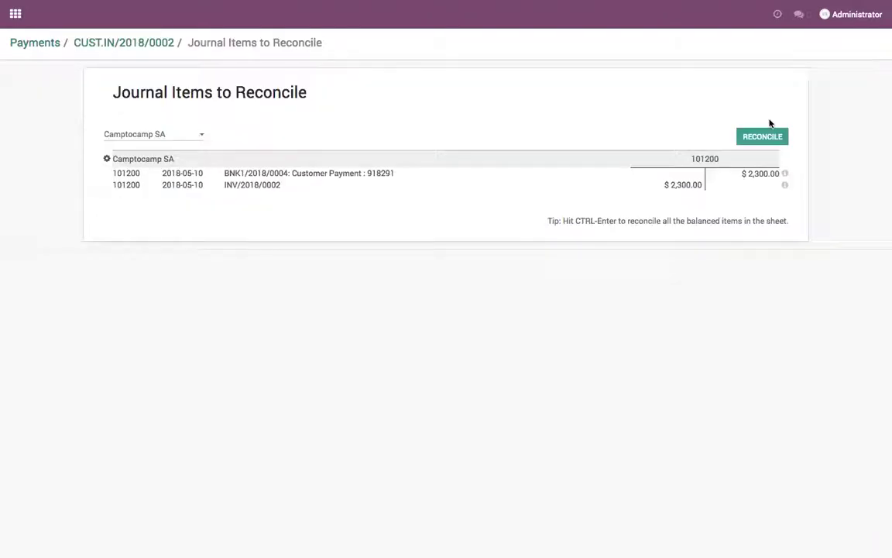
{"action": "left_click", "coordinate": [89, 42]}
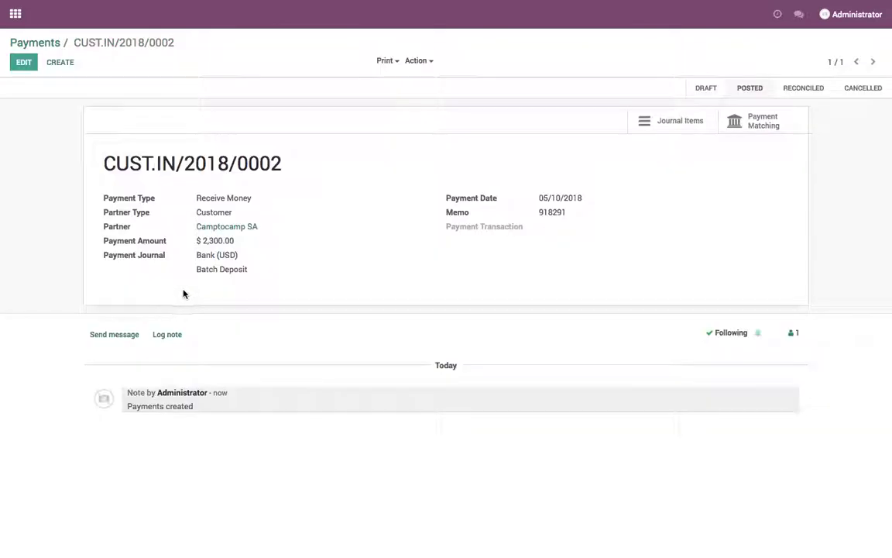
{"action": "triple_click", "coordinate": [243, 269]}
{"action": "left_click", "coordinate": [24, 62]}
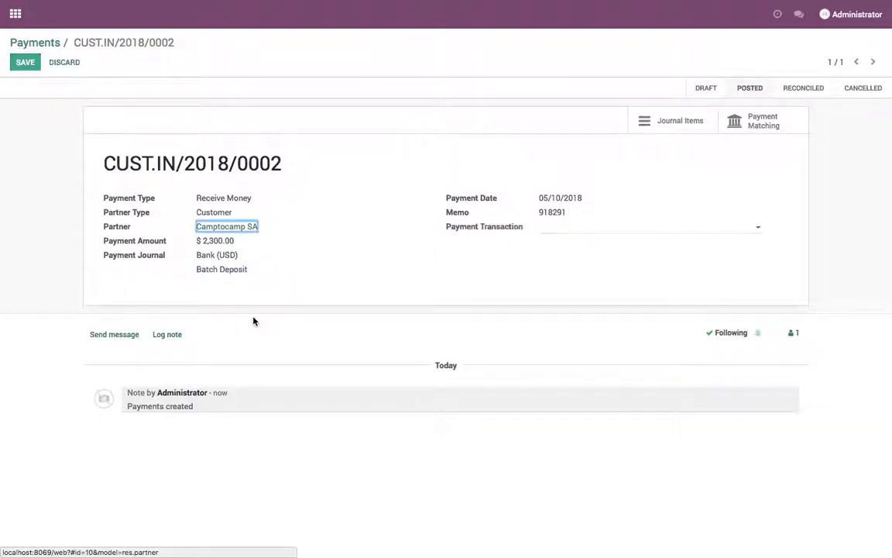
{"action": "left_click", "coordinate": [25, 62]}
Reconcile the Camptocamp SA payment with its invoice through payment matching and return to the payment.
{"action": "left_click", "coordinate": [763, 124]}
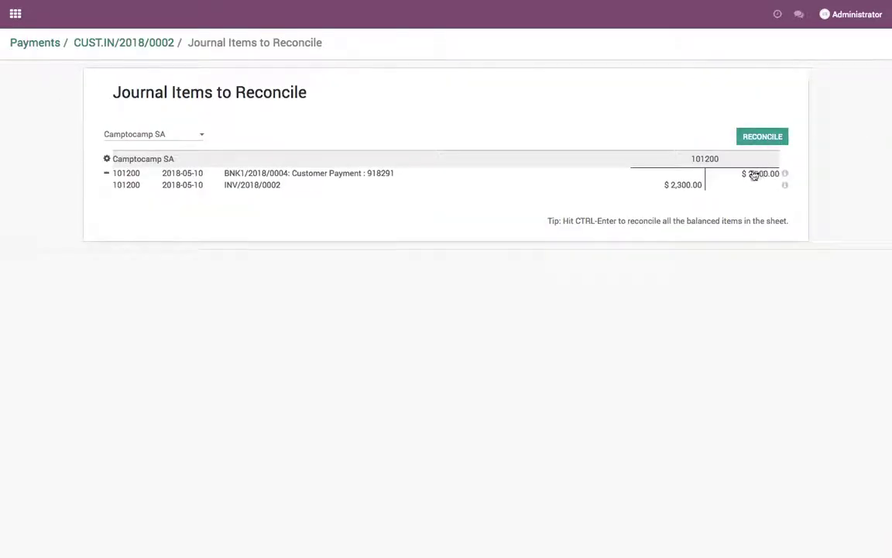
{"action": "left_click", "coordinate": [765, 143]}
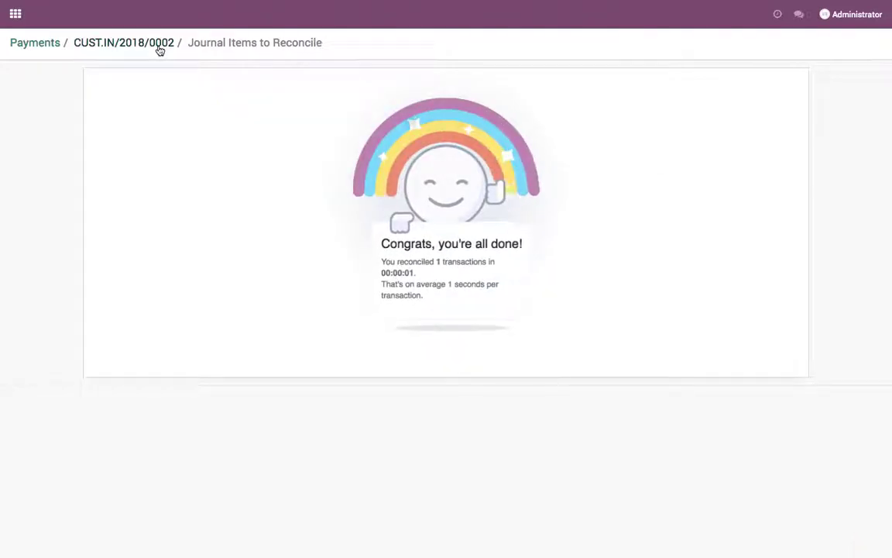
{"action": "left_click", "coordinate": [160, 44]}
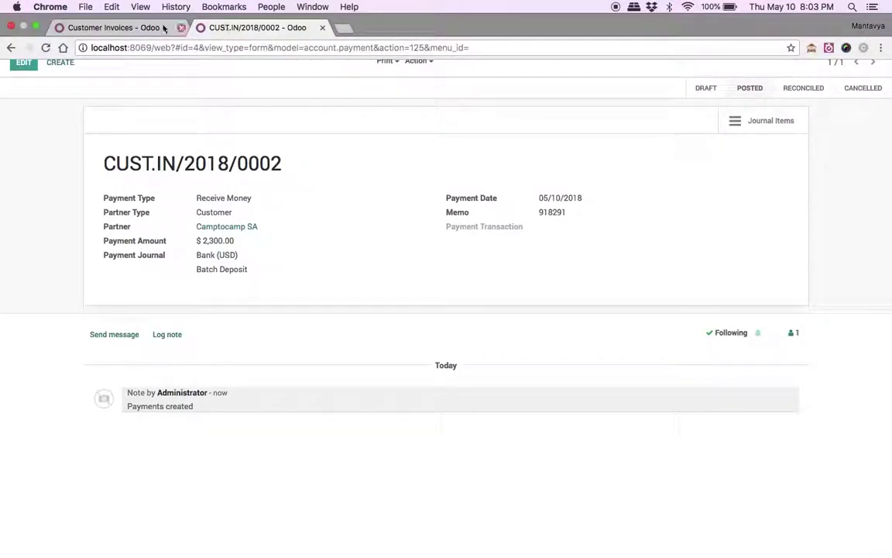
{"action": "left_click", "coordinate": [109, 25]}
{"action": "left_click", "coordinate": [190, 14]}
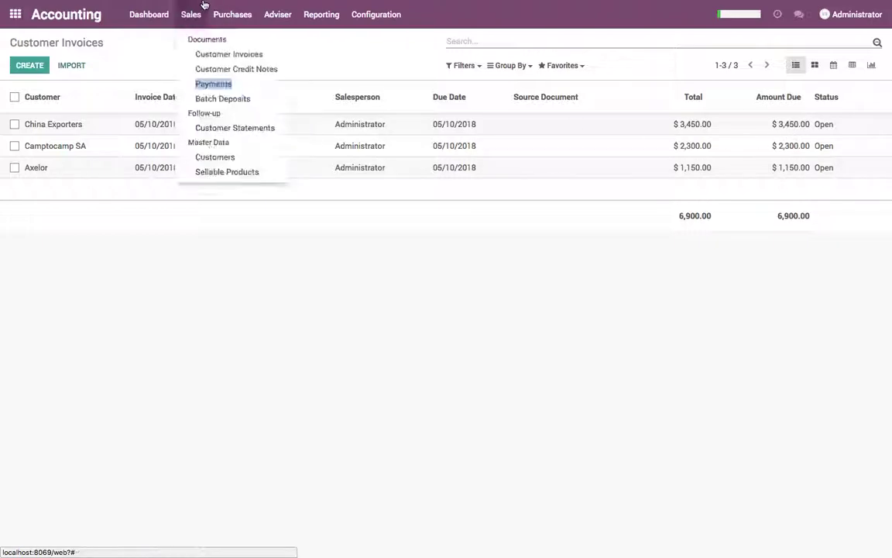
{"action": "left_click", "coordinate": [253, 26]}
Create a received customer payment from China Exporters for $3,450 using the Batch Deposit method.
{"action": "left_click", "coordinate": [59, 62]}
{"action": "left_click", "coordinate": [223, 205]}
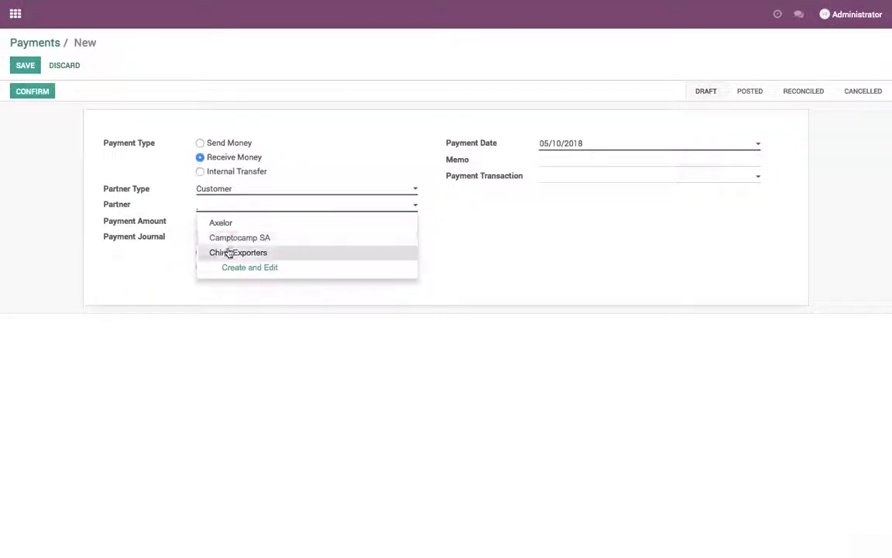
{"action": "left_click", "coordinate": [232, 252]}
{"action": "left_click", "coordinate": [203, 220]}
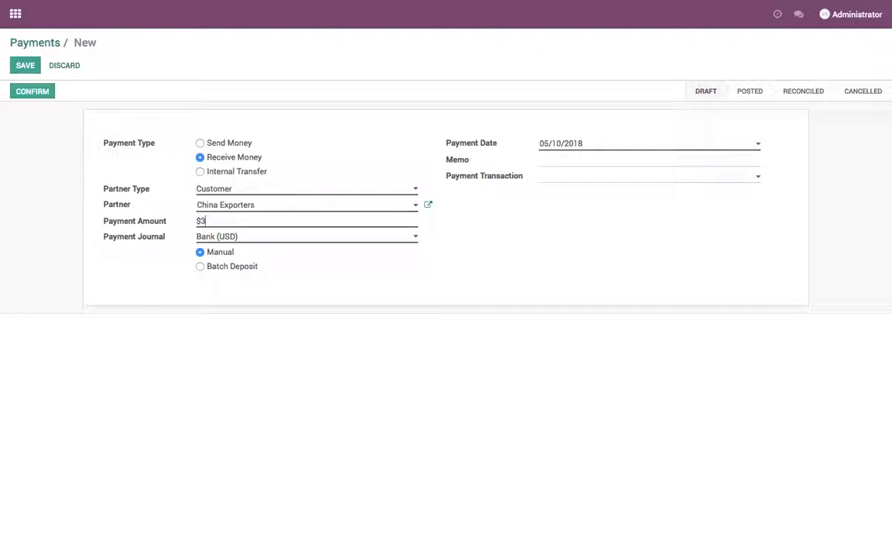
{"action": "type", "text": "3450"}
{"action": "left_click", "coordinate": [218, 268]}
Enter the memo 8192891 on the China Exporters payment, then save and confirm it.
{"action": "type", "text": "8192891"}
{"action": "left_click", "coordinate": [25, 69]}
{"action": "left_click", "coordinate": [32, 91]}
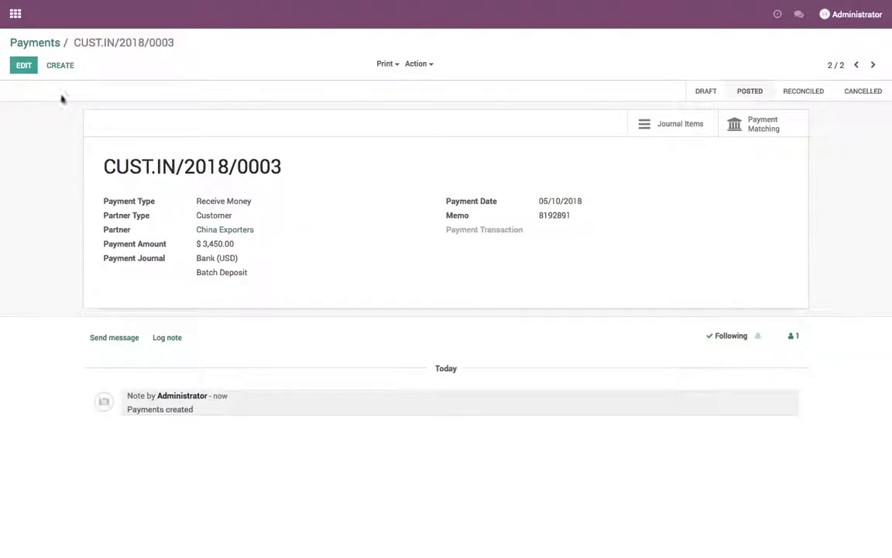
Reconcile the China Exporters payment with its invoice through payment matching and return to the payment.
{"action": "left_click", "coordinate": [767, 122]}
{"action": "left_click", "coordinate": [763, 140]}
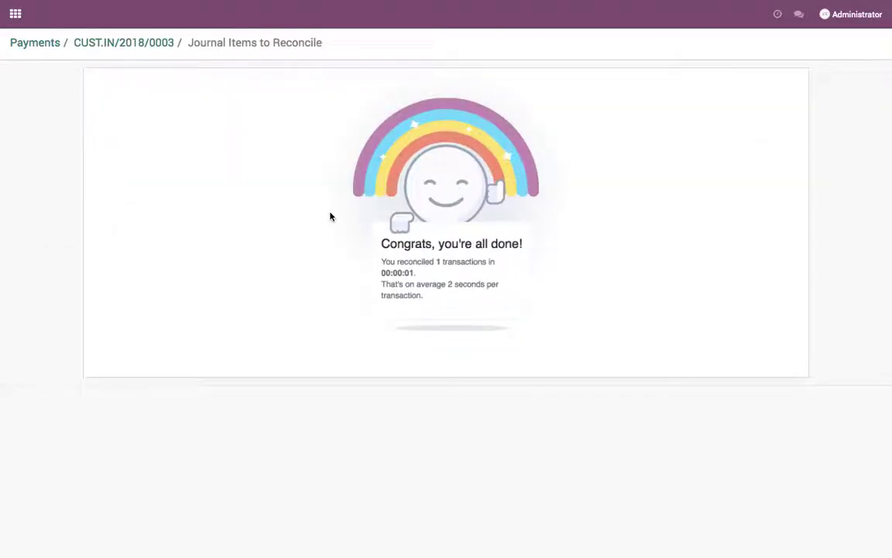
{"action": "left_click", "coordinate": [170, 44]}
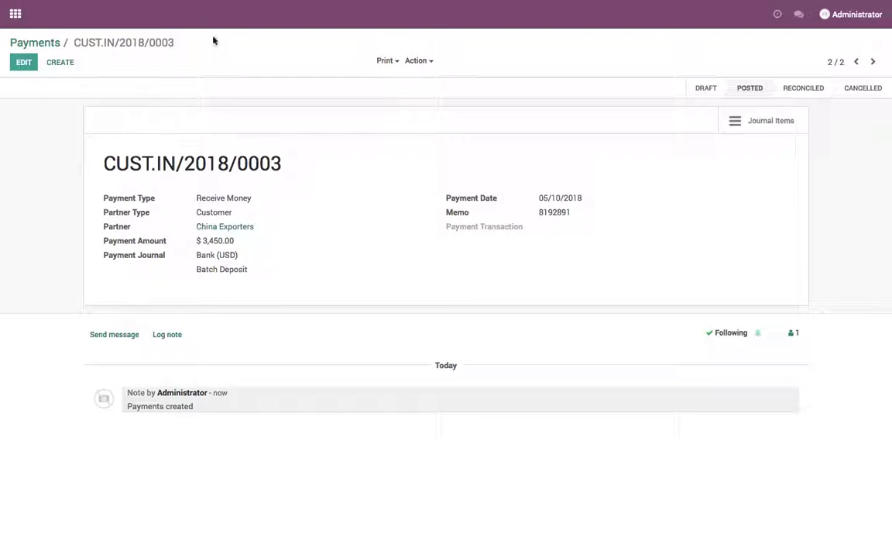
Go to the Accounting app and open the list of unreconciled batch deposits under sales.
{"action": "mouse_move", "coordinate": [209, 4]}
{"action": "left_click", "coordinate": [15, 15]}
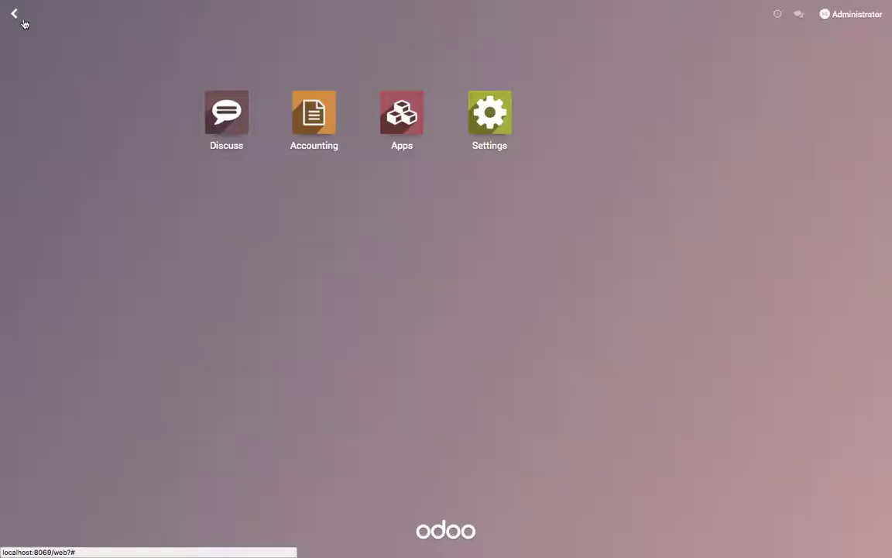
{"action": "left_click", "coordinate": [318, 114]}
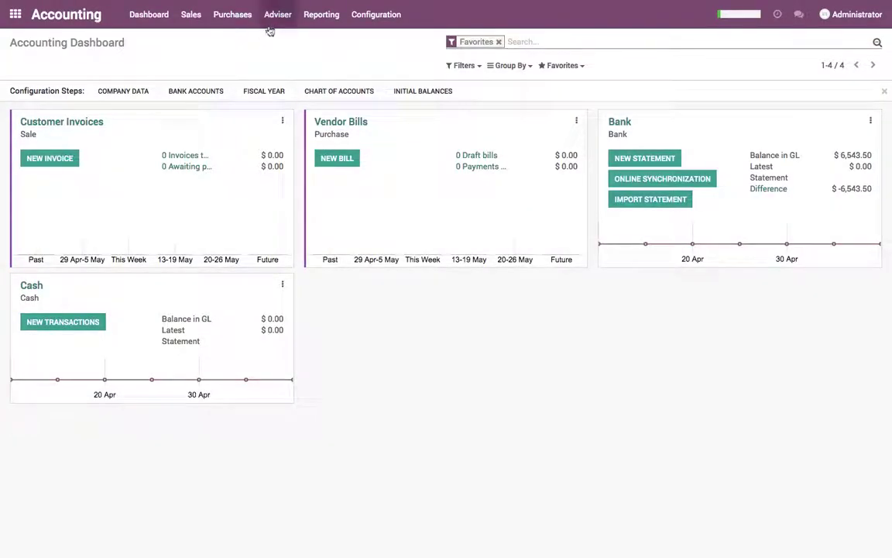
{"action": "left_click", "coordinate": [281, 19]}
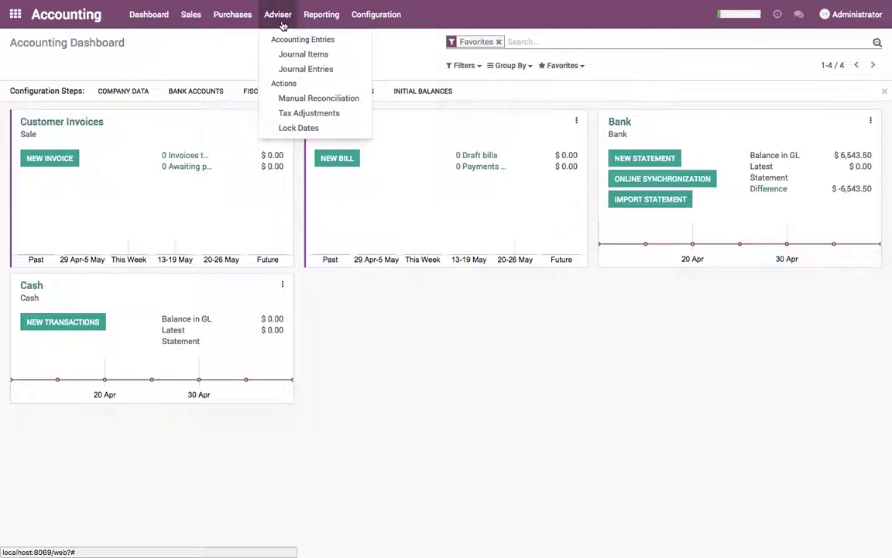
{"action": "mouse_move", "coordinate": [243, 18]}
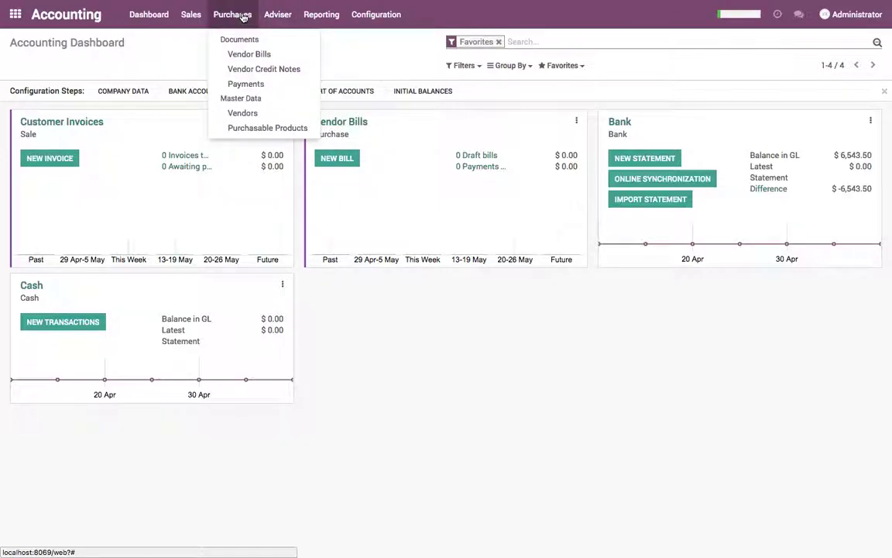
{"action": "mouse_move", "coordinate": [200, 17]}
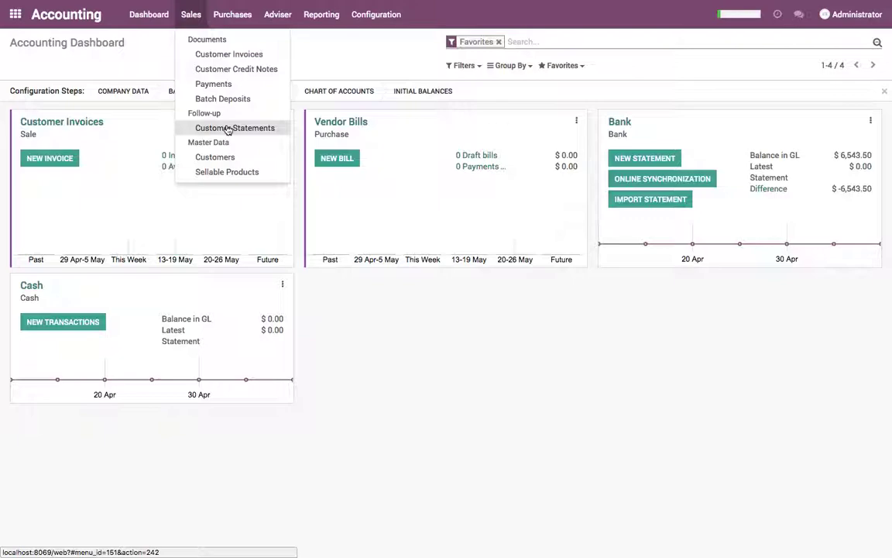
{"action": "left_click", "coordinate": [226, 100]}
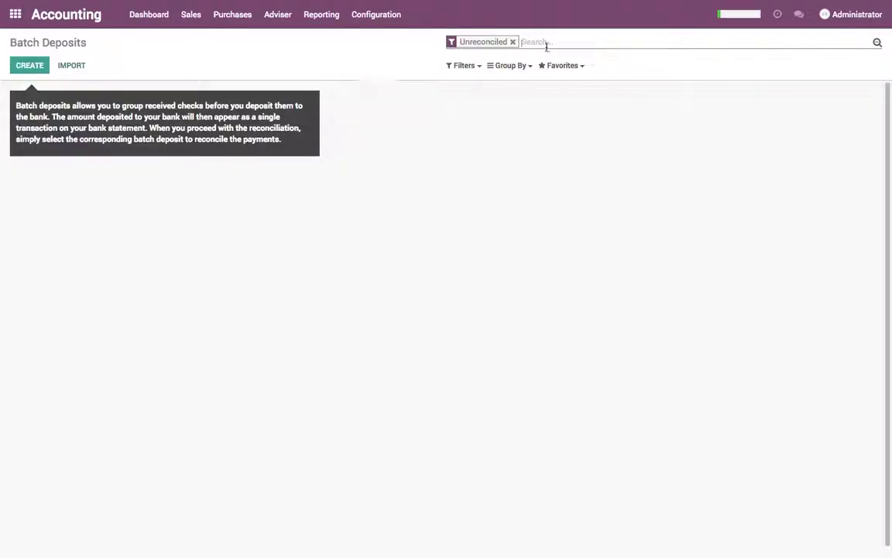
Create a batch deposit from all the customer payments in the payments list.
{"action": "left_click", "coordinate": [191, 14]}
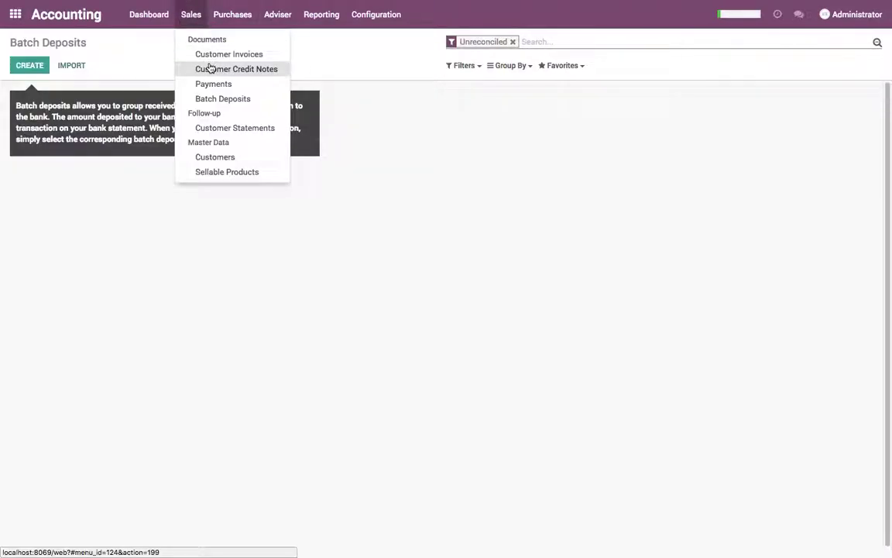
{"action": "left_click", "coordinate": [212, 85]}
{"action": "left_click", "coordinate": [14, 98]}
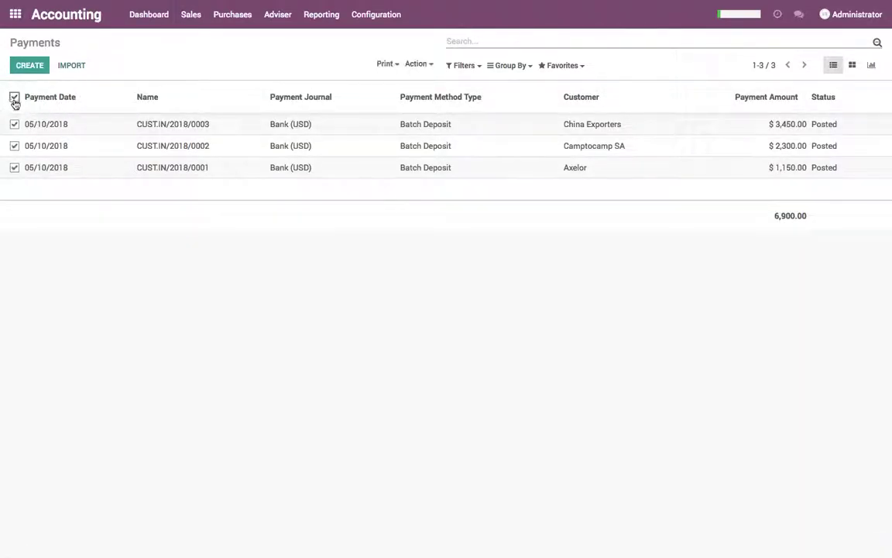
{"action": "left_click", "coordinate": [419, 67]}
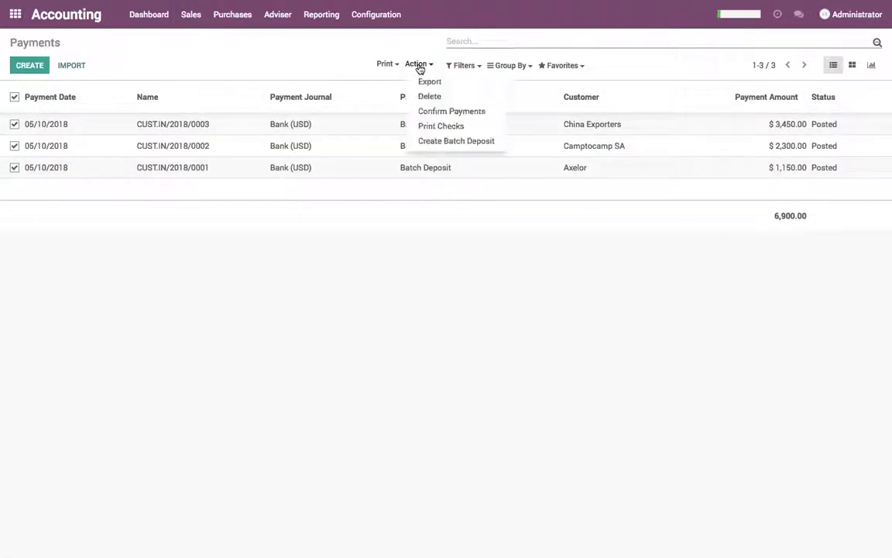
{"action": "left_click", "coordinate": [500, 143]}
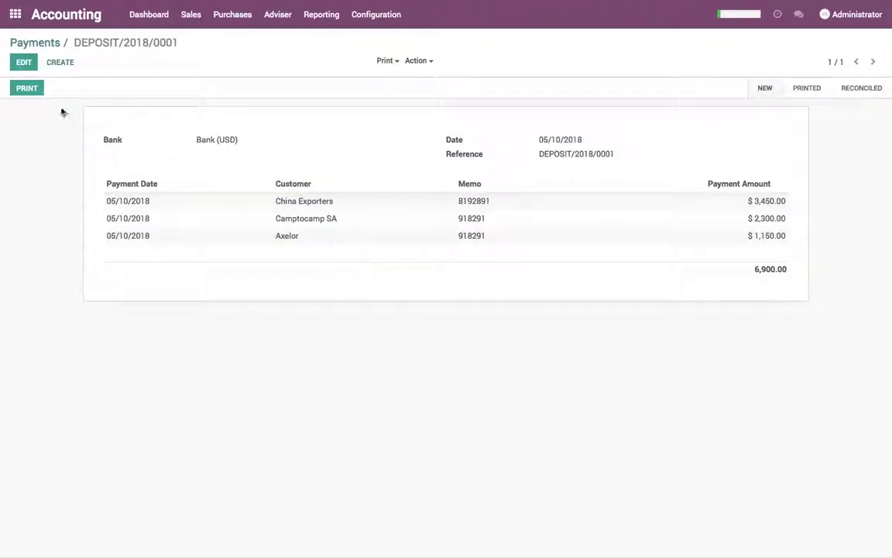
Print the batch deposit, review its total in Print Batch Deposit.pdf and return to the deposit record.
{"action": "left_click", "coordinate": [28, 90]}
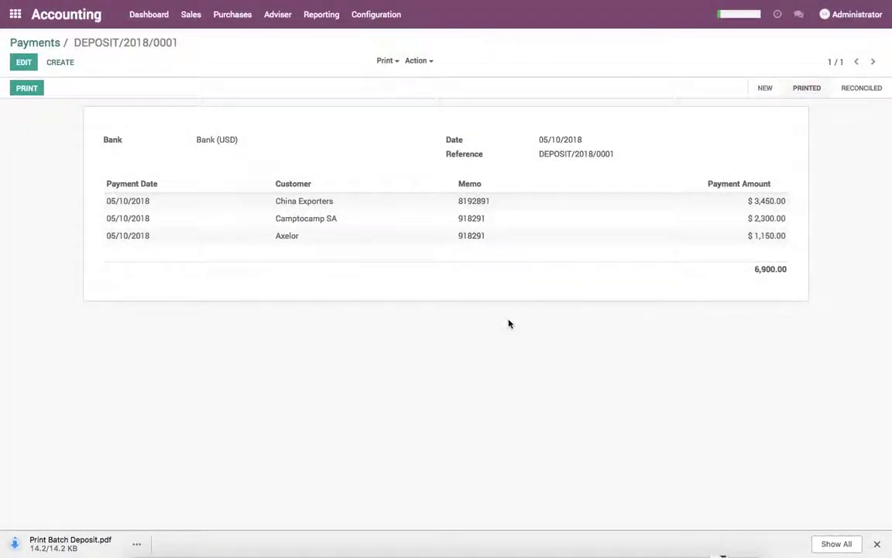
{"action": "left_click", "coordinate": [68, 542]}
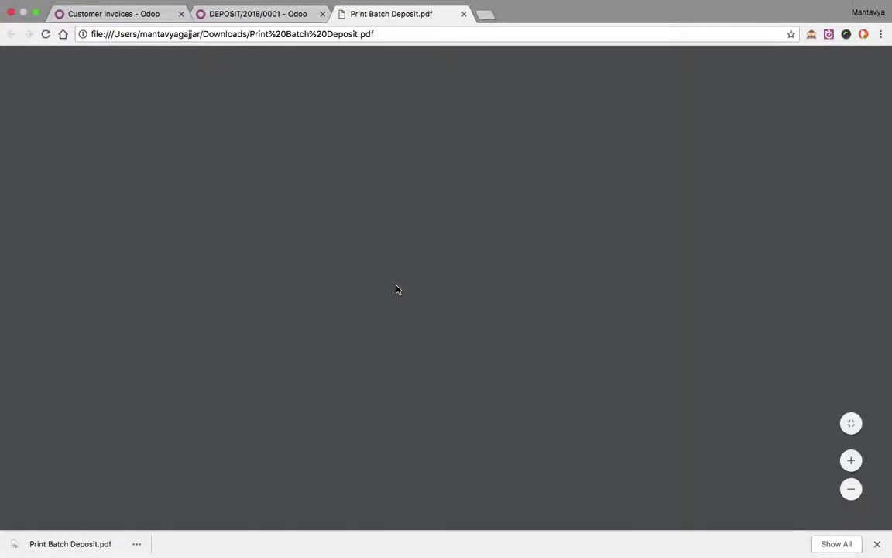
{"action": "key", "text": "ctrl+super+f"}
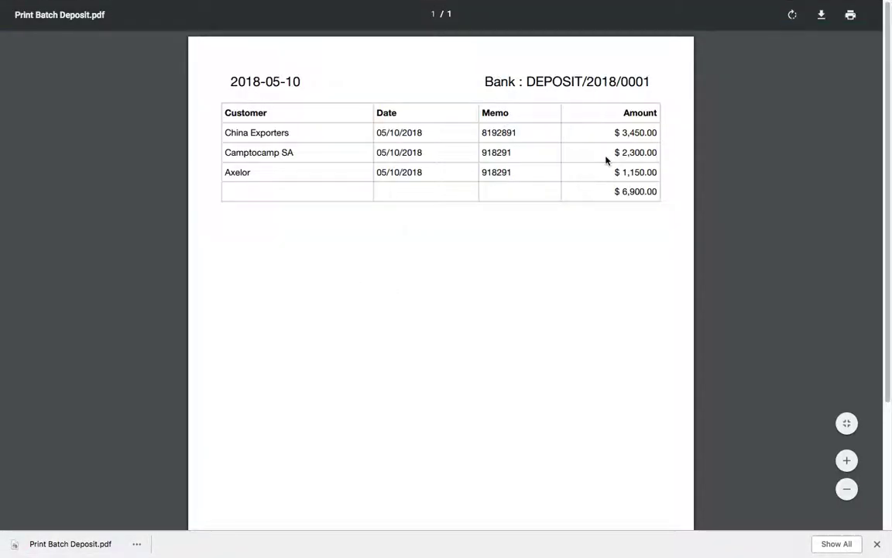
{"action": "left_click", "coordinate": [653, 192]}
{"action": "mouse_move", "coordinate": [328, 9]}
{"action": "left_click", "coordinate": [299, 27]}
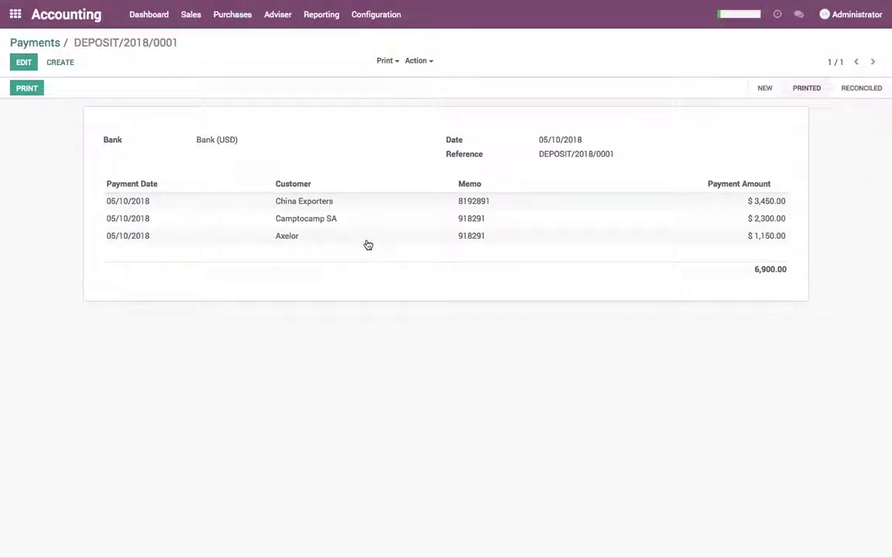
Create a new bank statement for the Bank journal with the reference 2018/05/10.
{"action": "left_click", "coordinate": [52, 43]}
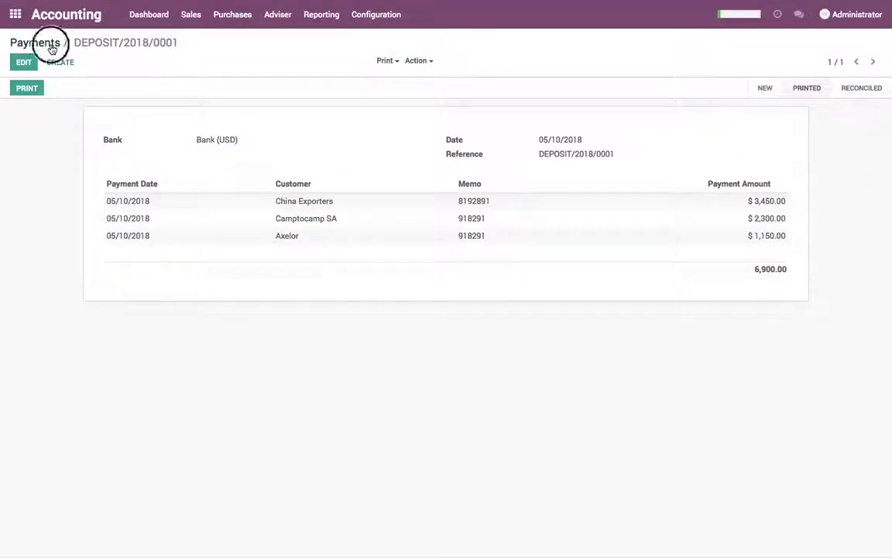
{"action": "left_click", "coordinate": [151, 24]}
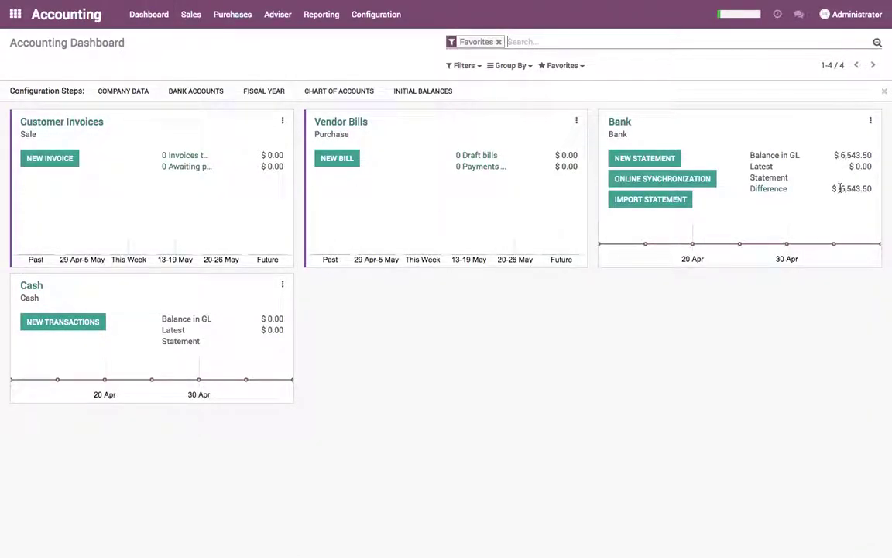
{"action": "left_click", "coordinate": [624, 159]}
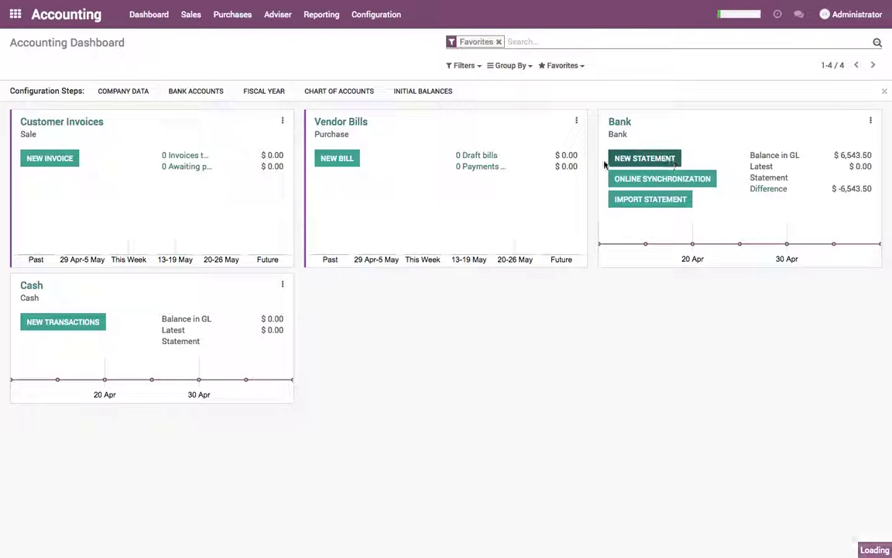
{"action": "left_click", "coordinate": [54, 43]}
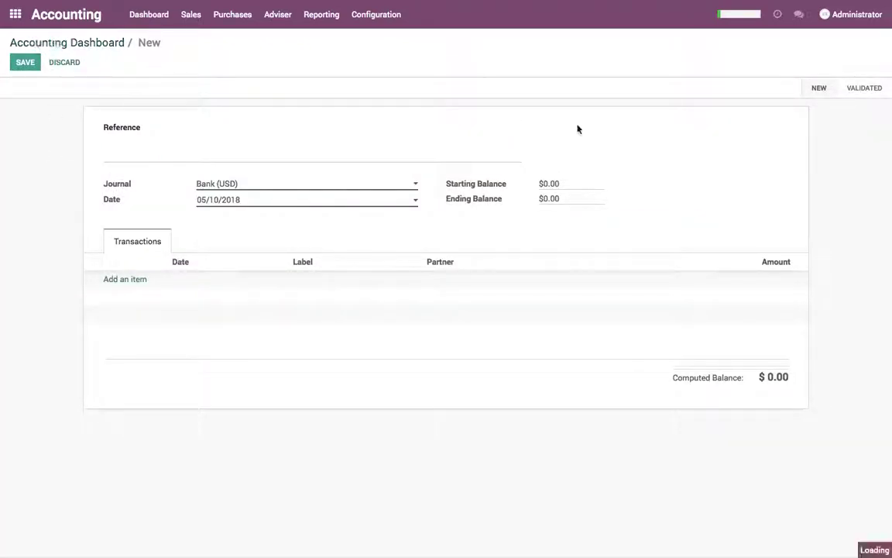
{"action": "left_click", "coordinate": [620, 122]}
{"action": "left_click", "coordinate": [30, 66]}
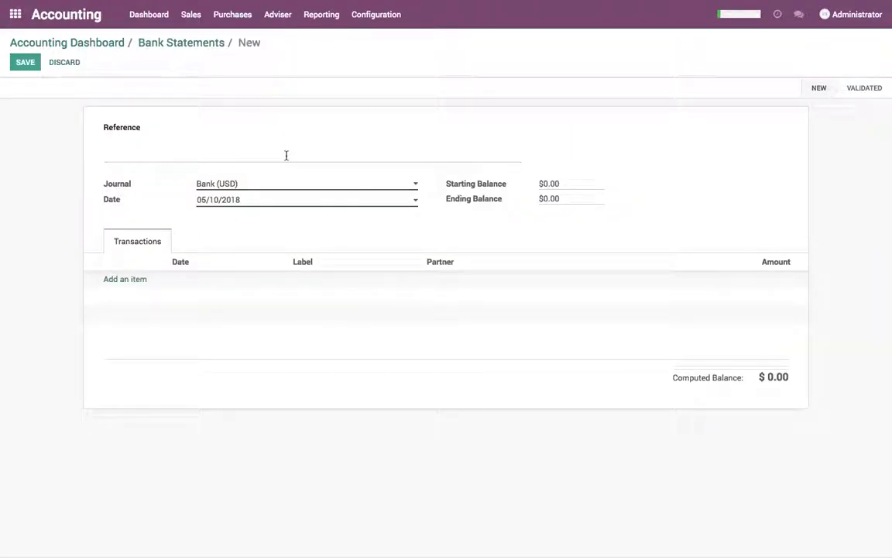
{"action": "type", "text": "2018"}
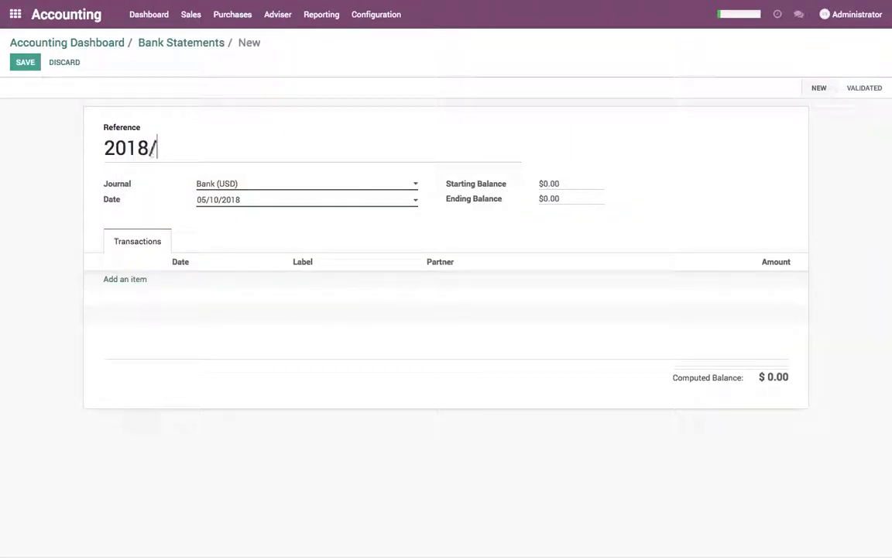
{"action": "type", "text": "/05/"}
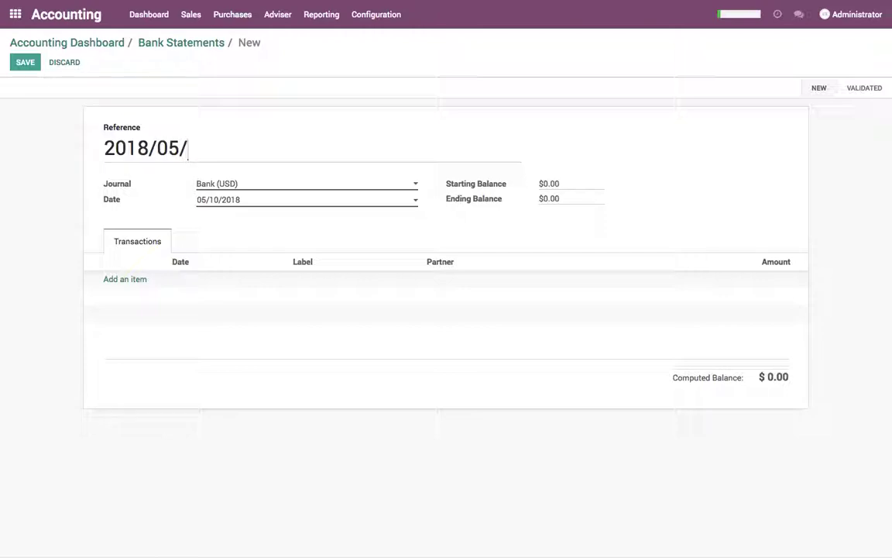
{"action": "type", "text": "11"}
Add a transaction labelled Balance cleared with an amount of $6,900.00 to the bank statement and save the statement.
{"action": "left_click", "coordinate": [127, 279]}
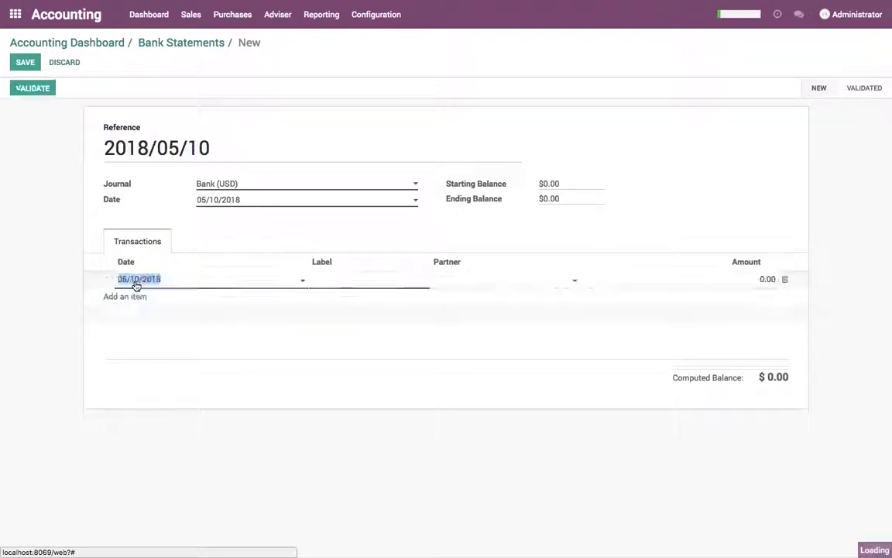
{"action": "left_click", "coordinate": [349, 280]}
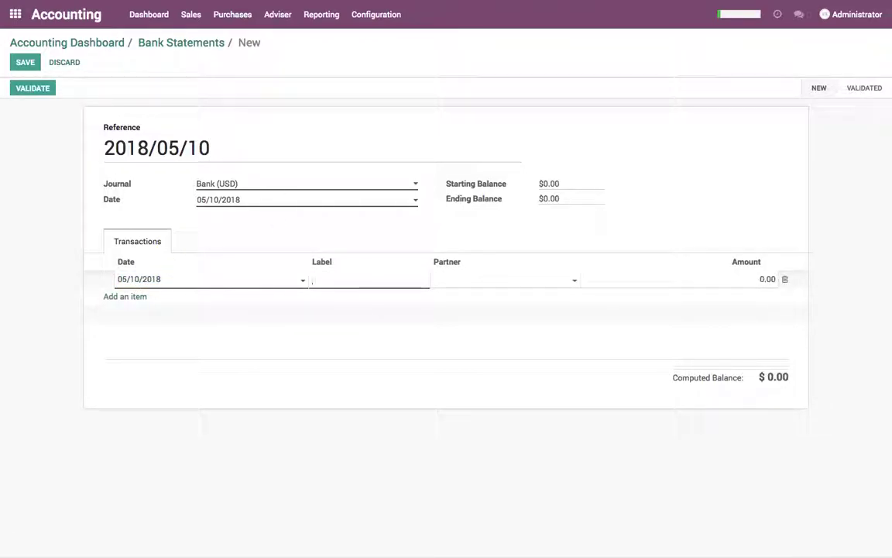
{"action": "type", "text": "Balance cleared"}
{"action": "key", "text": "Tab"}
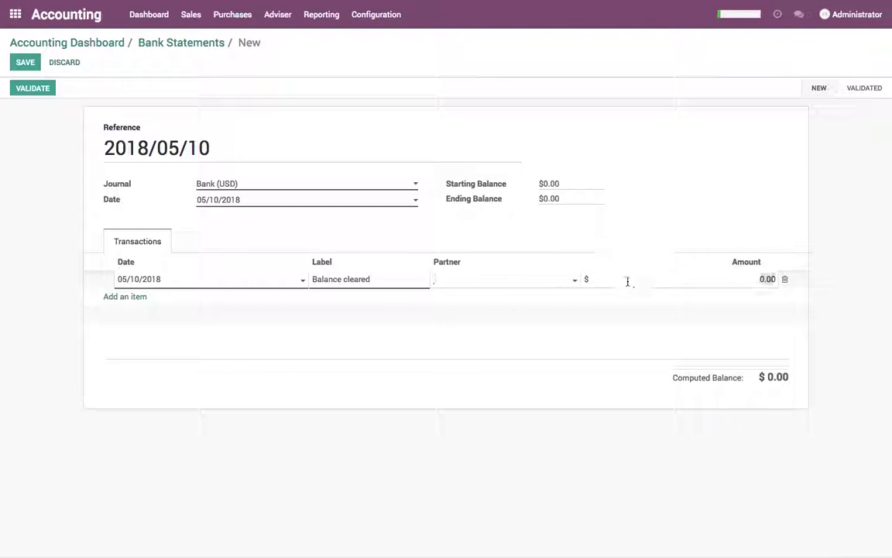
{"action": "type", "text": "69"}
{"action": "left_click", "coordinate": [558, 350]}
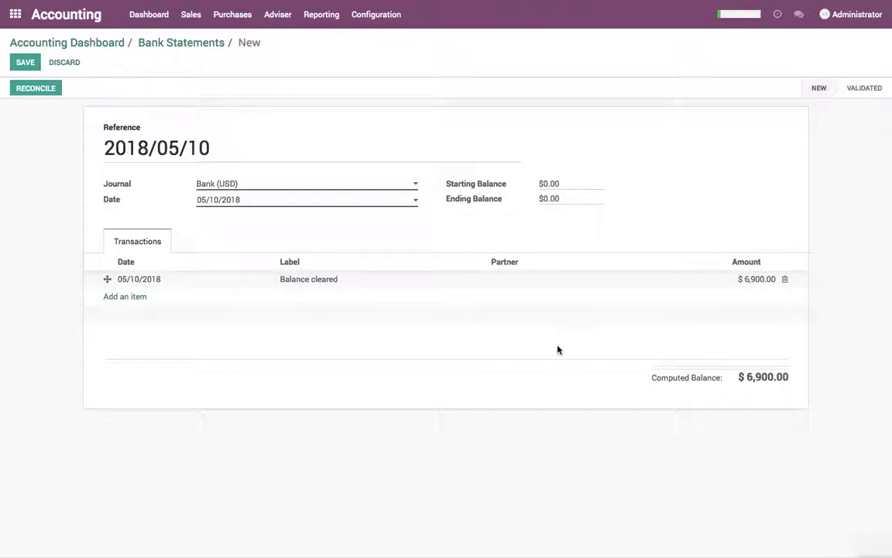
{"action": "left_click", "coordinate": [25, 64]}
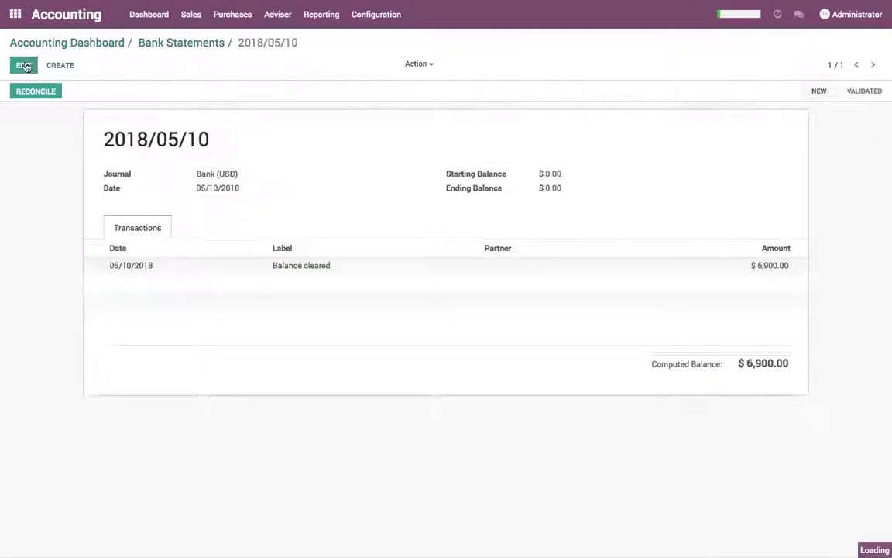
Reconcile the Balance cleared transaction against the batch deposit DEPOSIT/2018/0001.
{"action": "left_click", "coordinate": [29, 94]}
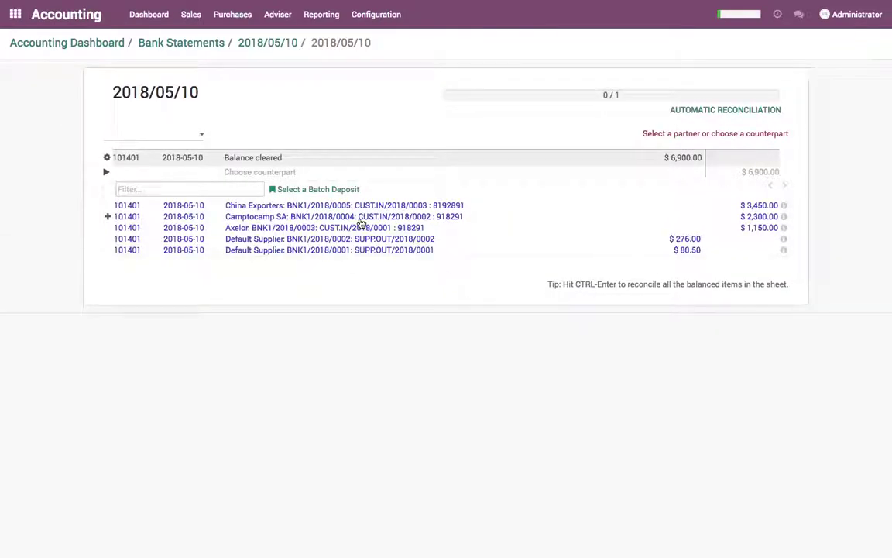
{"action": "left_click", "coordinate": [298, 191]}
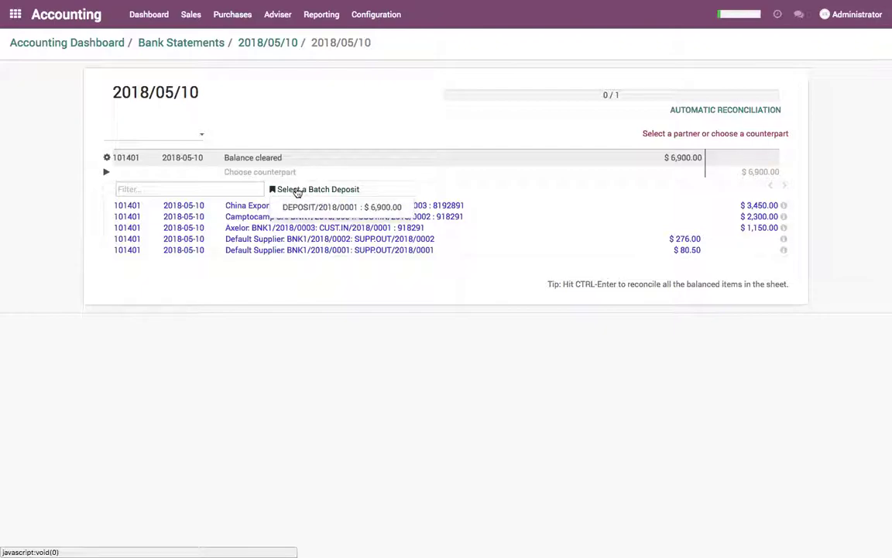
{"action": "left_click", "coordinate": [393, 208]}
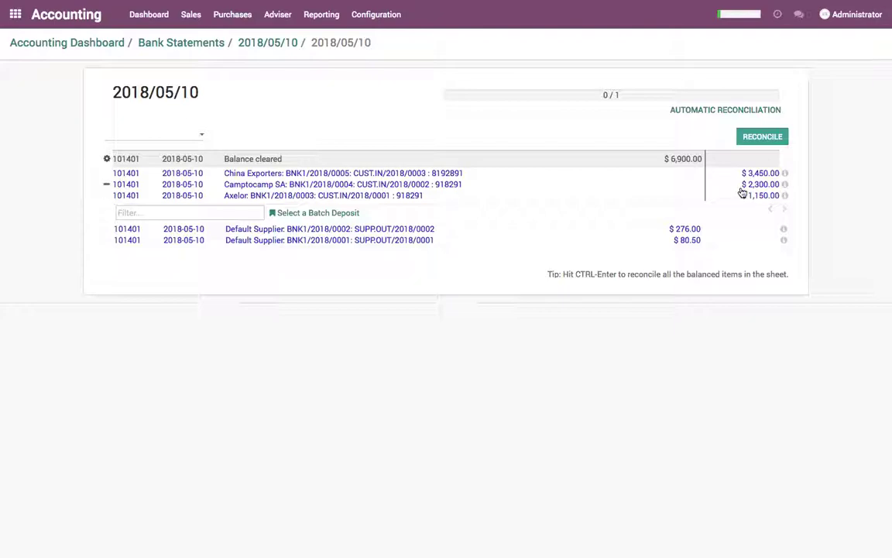
{"action": "left_click", "coordinate": [761, 139]}
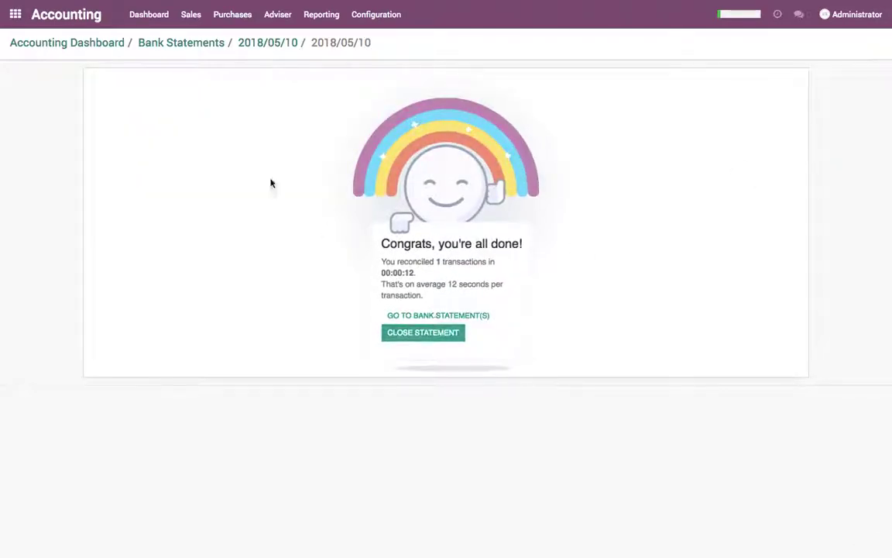
Go back through the bank statements list to the accounting dashboard and check the status of the customer invoices.
{"action": "left_click", "coordinate": [165, 42]}
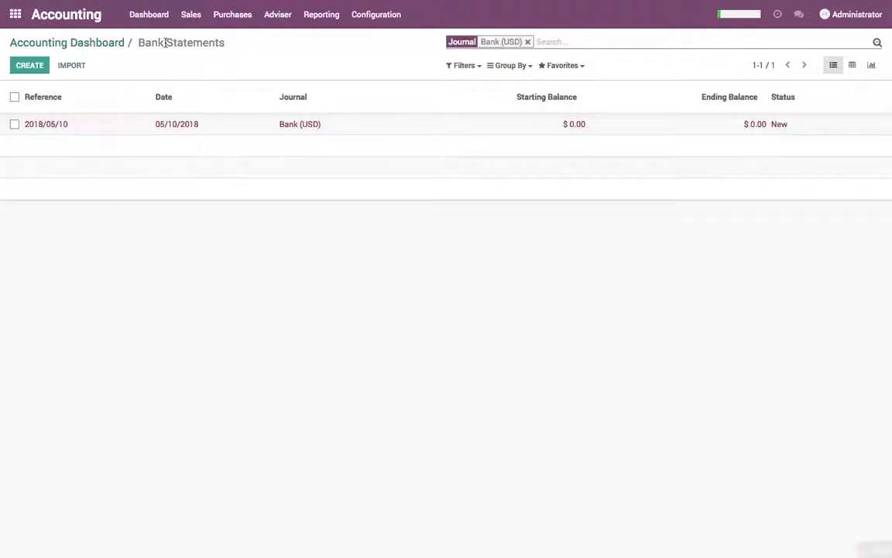
{"action": "left_click", "coordinate": [77, 44]}
{"action": "left_click", "coordinate": [146, 19]}
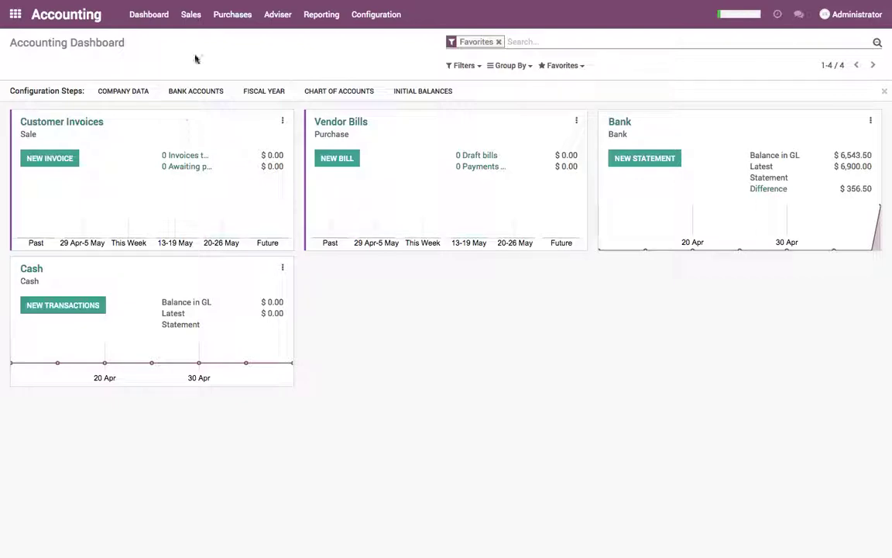
{"action": "left_click", "coordinate": [78, 129]}
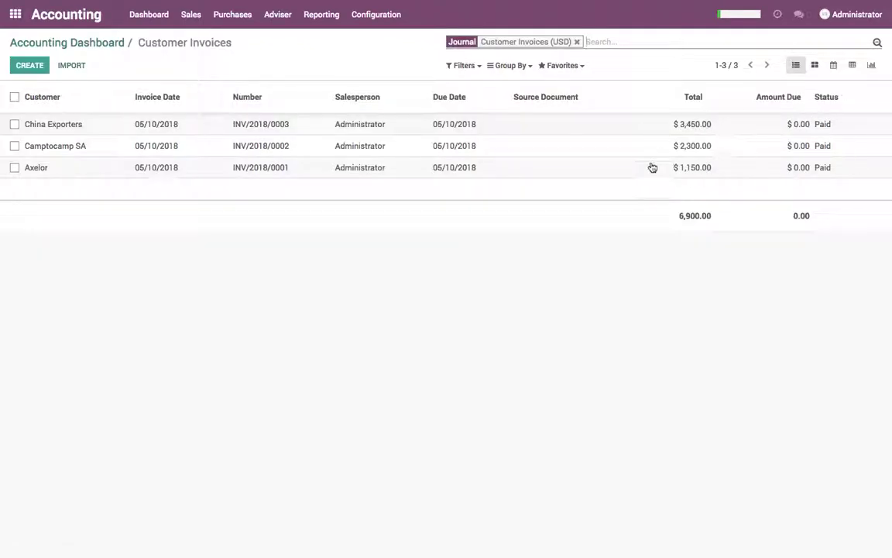
List the batch deposits without the Unreconciled filter, check the state of DEPOSIT/2018/0001 and return to the list.
{"action": "left_click", "coordinate": [191, 14]}
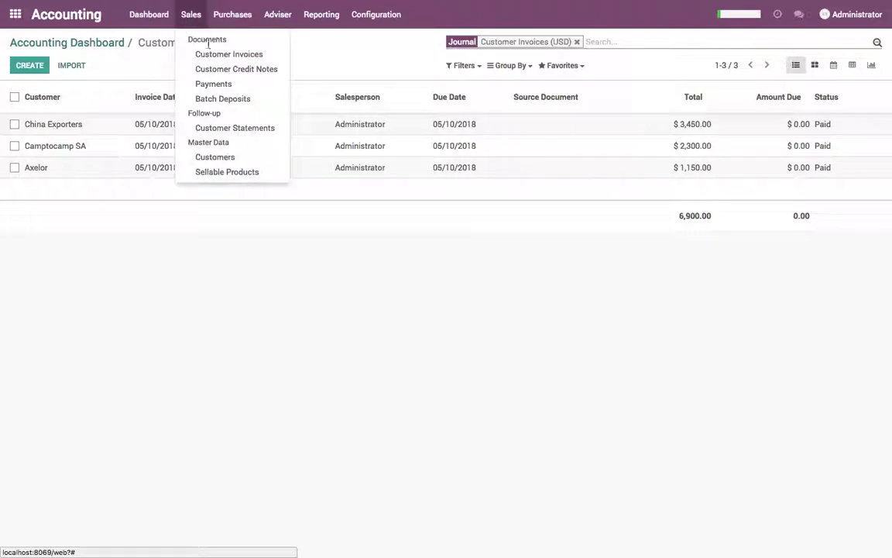
{"action": "left_click", "coordinate": [219, 99]}
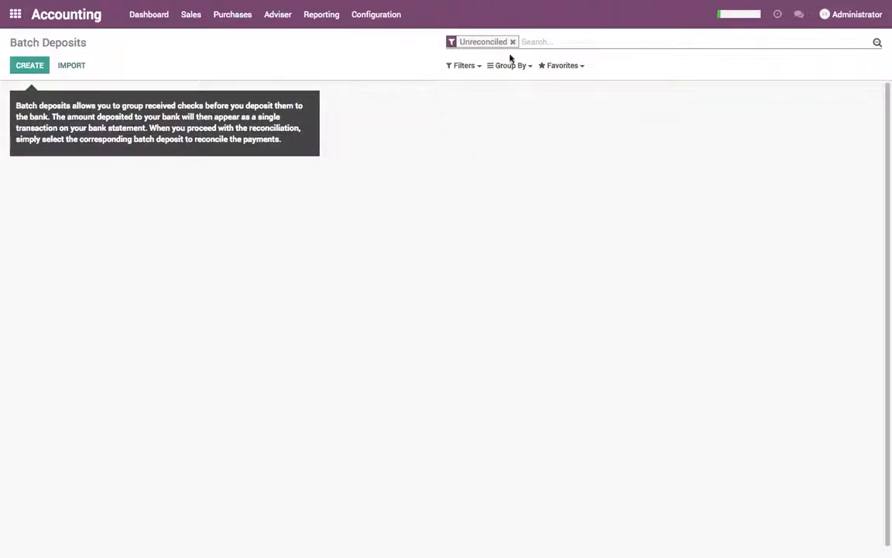
{"action": "left_click", "coordinate": [751, 123]}
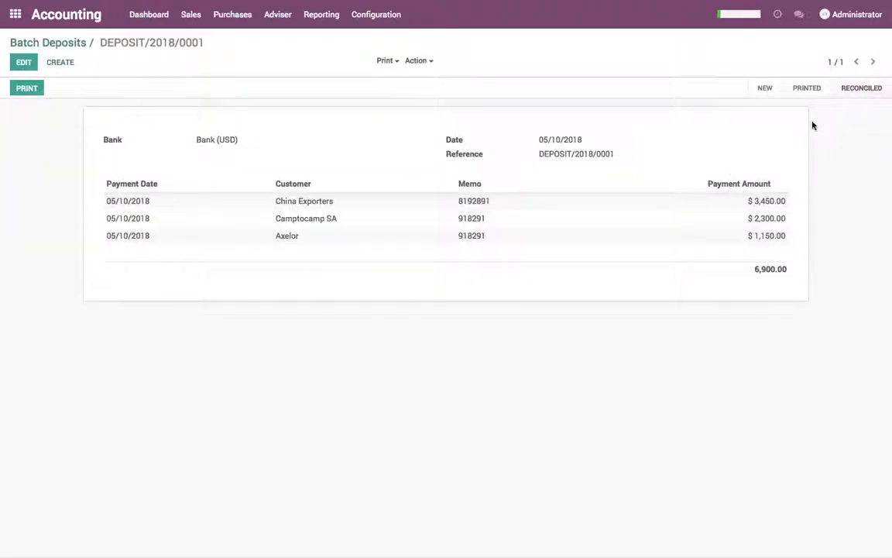
{"action": "left_click", "coordinate": [73, 44]}
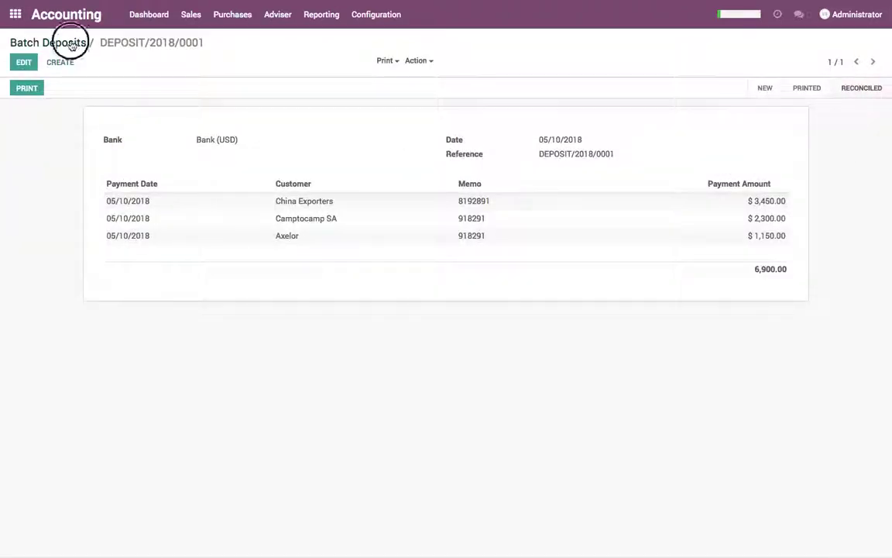
Check the status of the China Exporters payment in the customer payments list and return to the accounting dashboard.
{"action": "left_click", "coordinate": [219, 17]}
{"action": "mouse_move", "coordinate": [190, 14]}
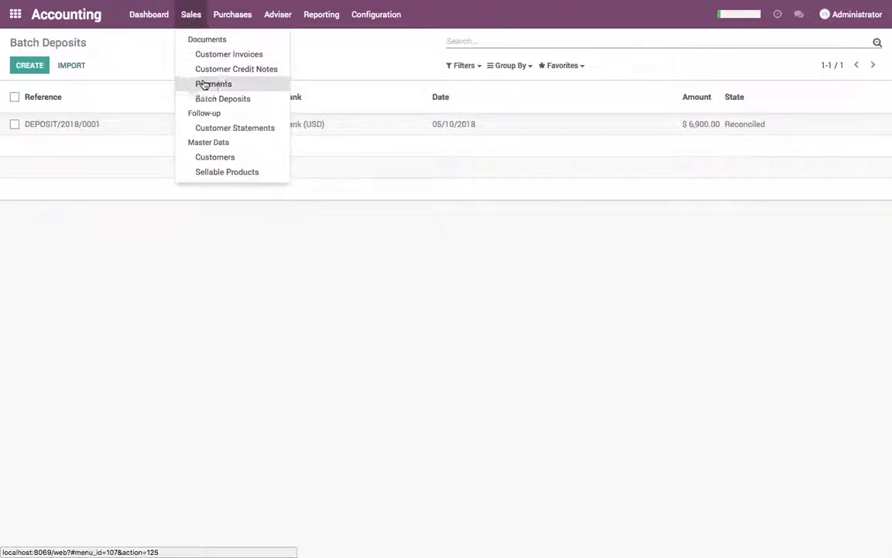
{"action": "left_click", "coordinate": [203, 83]}
{"action": "left_click", "coordinate": [825, 126]}
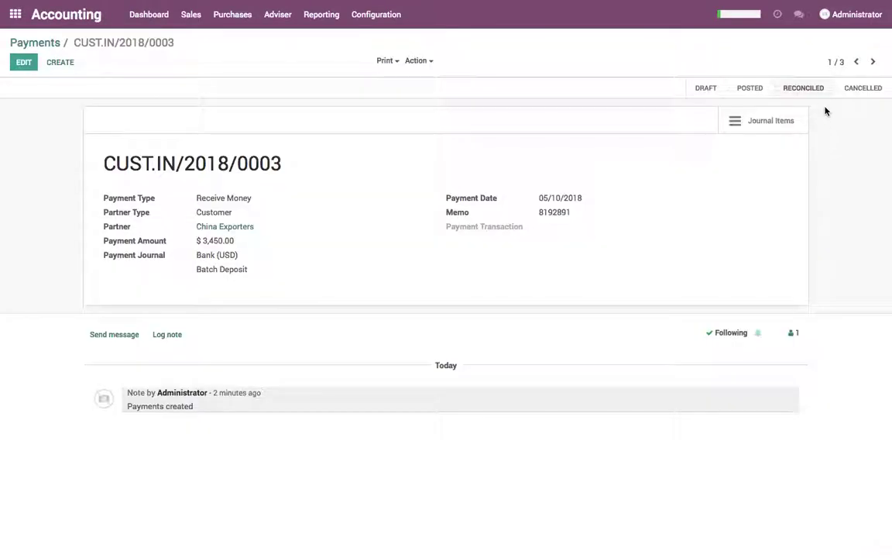
{"action": "left_click", "coordinate": [38, 42]}
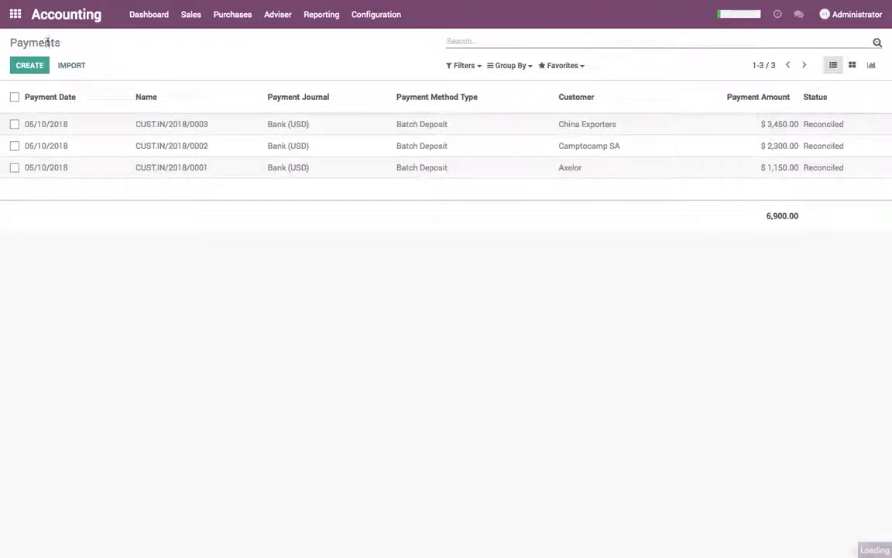
{"action": "left_click", "coordinate": [149, 13]}
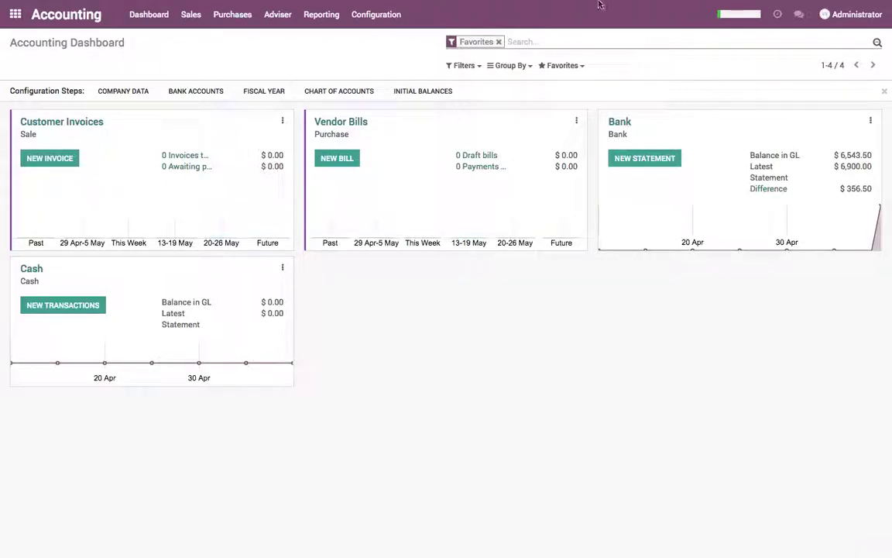